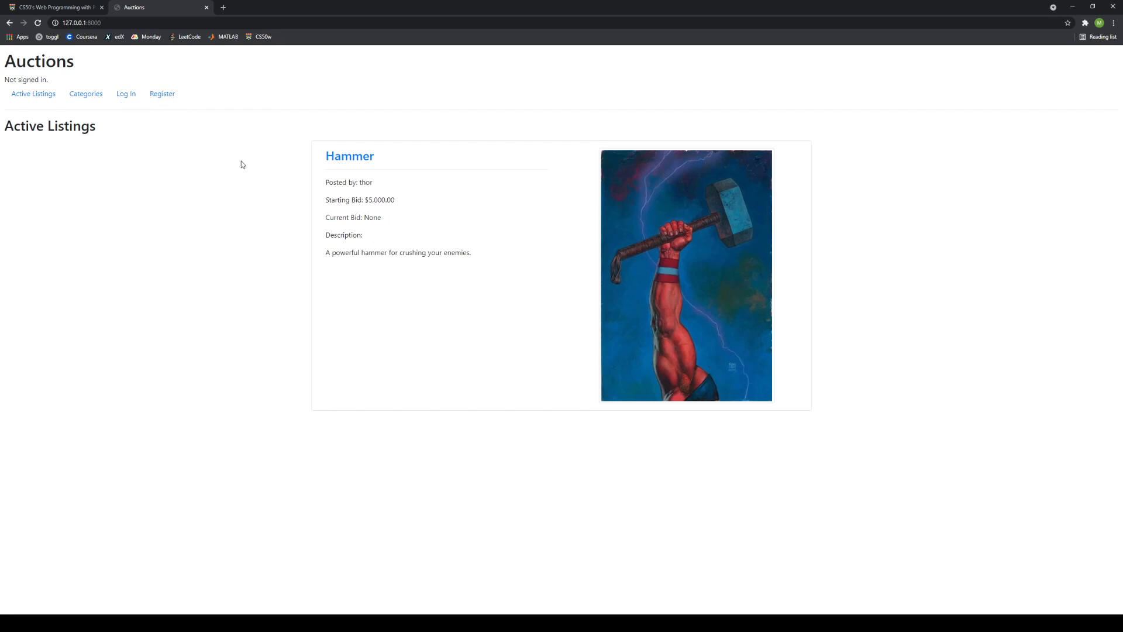
Open the Hammer listing and sign in with the saved credentials.
left_click(329, 162)
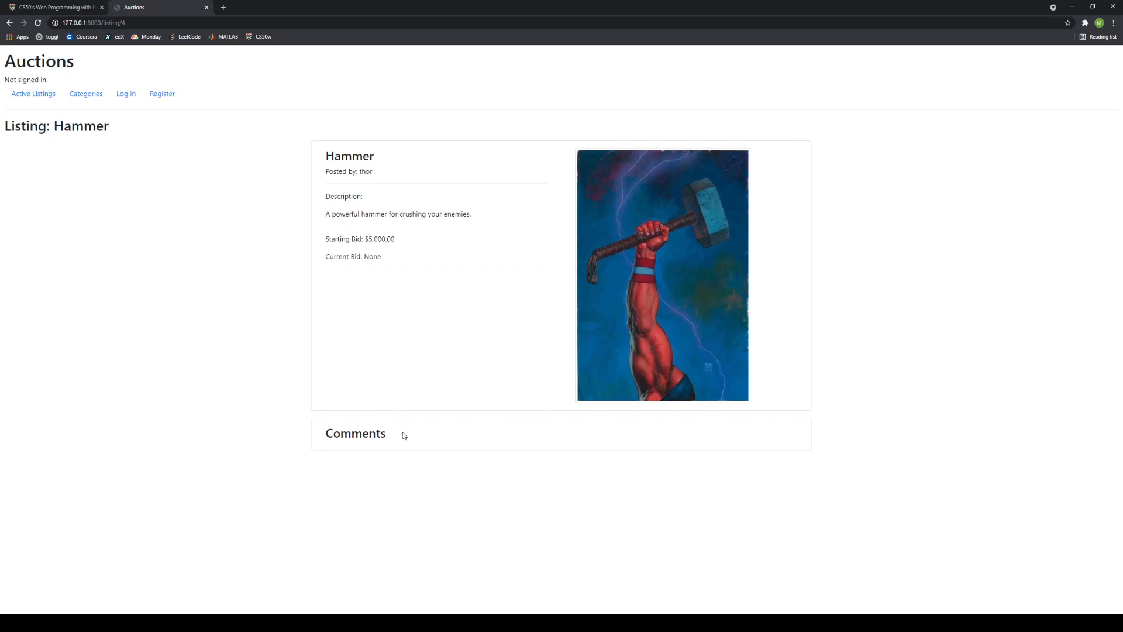
left_click(126, 95)
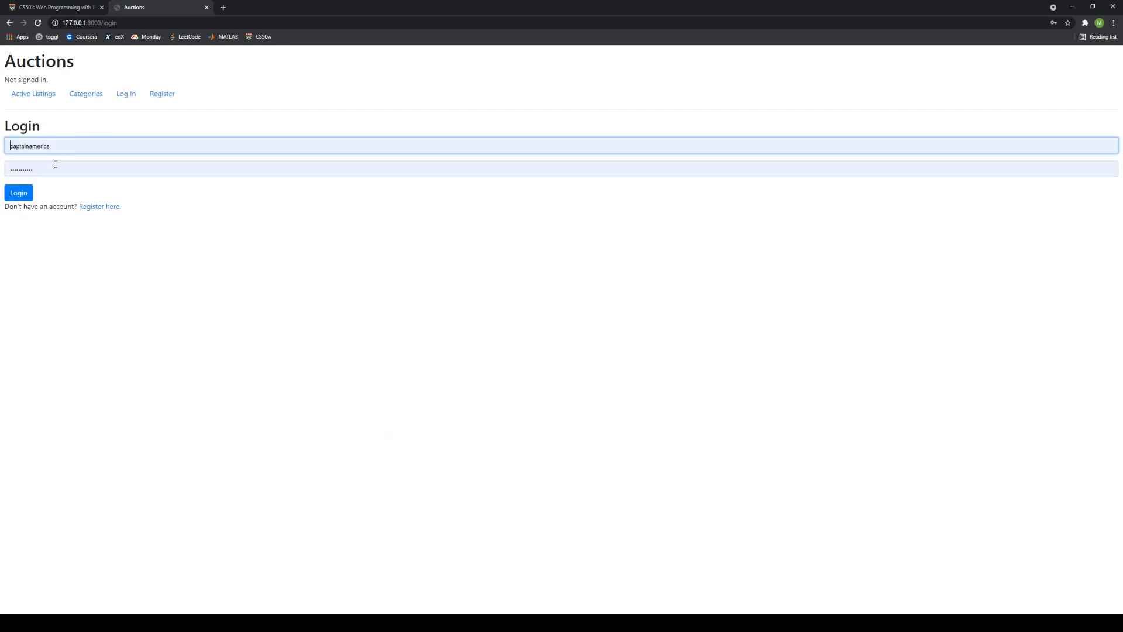
left_click(18, 193)
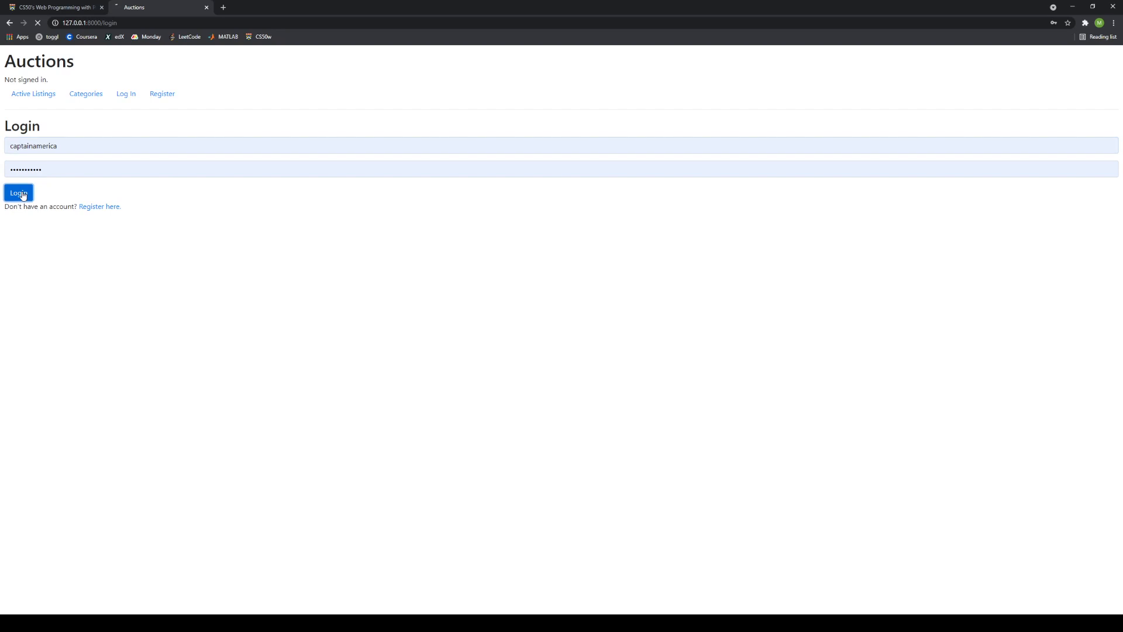
Append /admin to the site address to load the Django administration site.
left_click(147, 22)
left_click(146, 22)
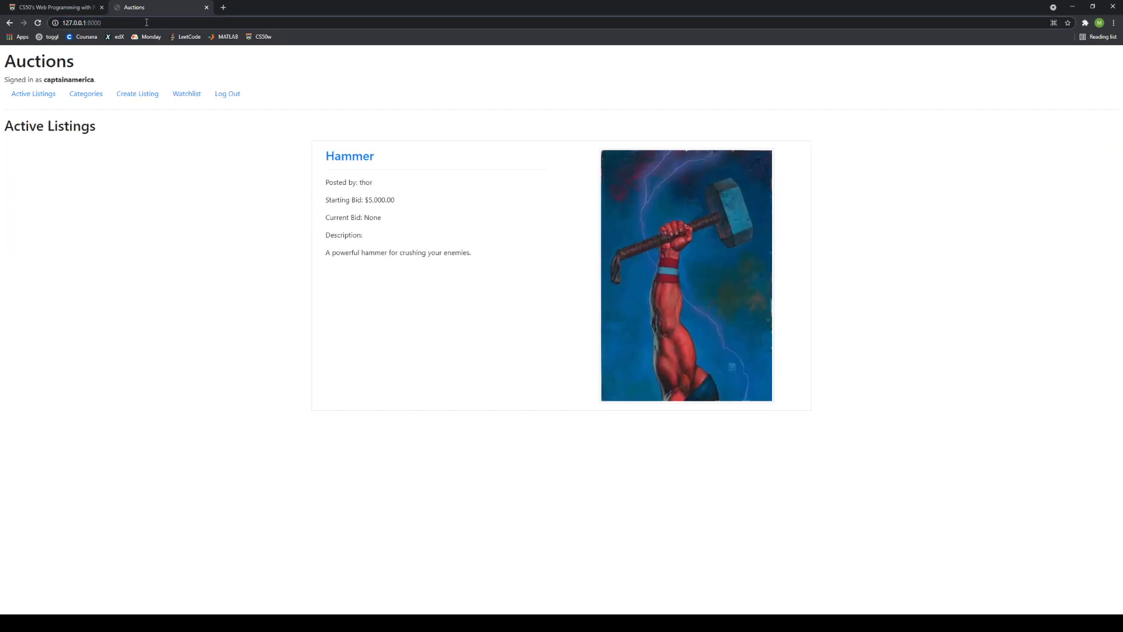
type("/admin")
key("Return")
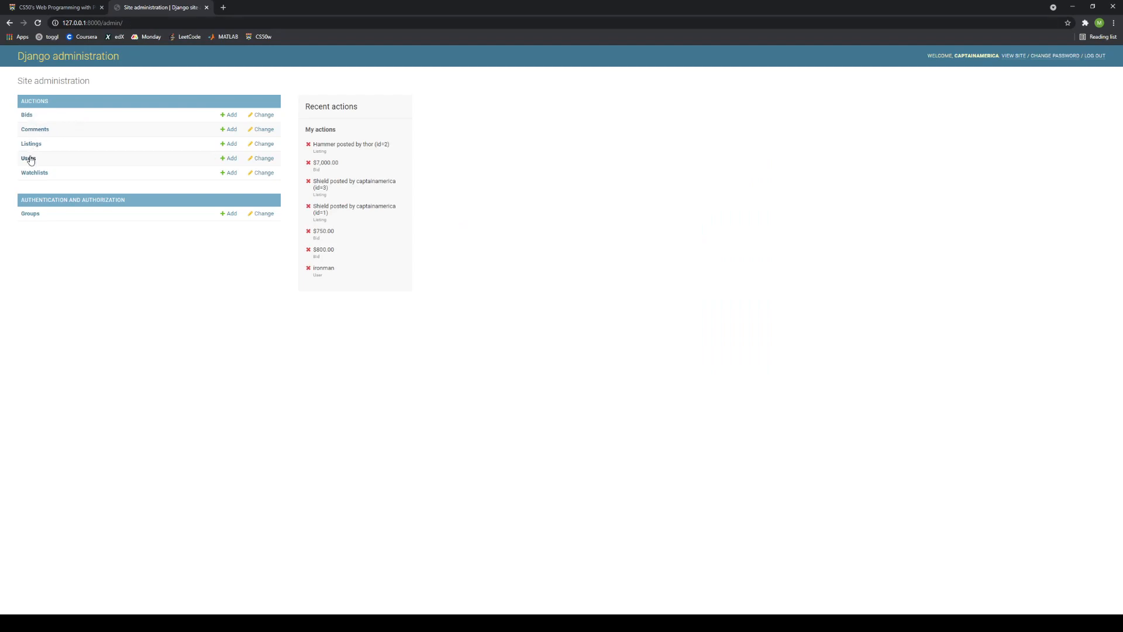
Remove 'admin/' from the address to return to the Auctions Active Listings page.
left_click_drag(123, 23, 104, 26)
key("BackSpace")
key("Return")
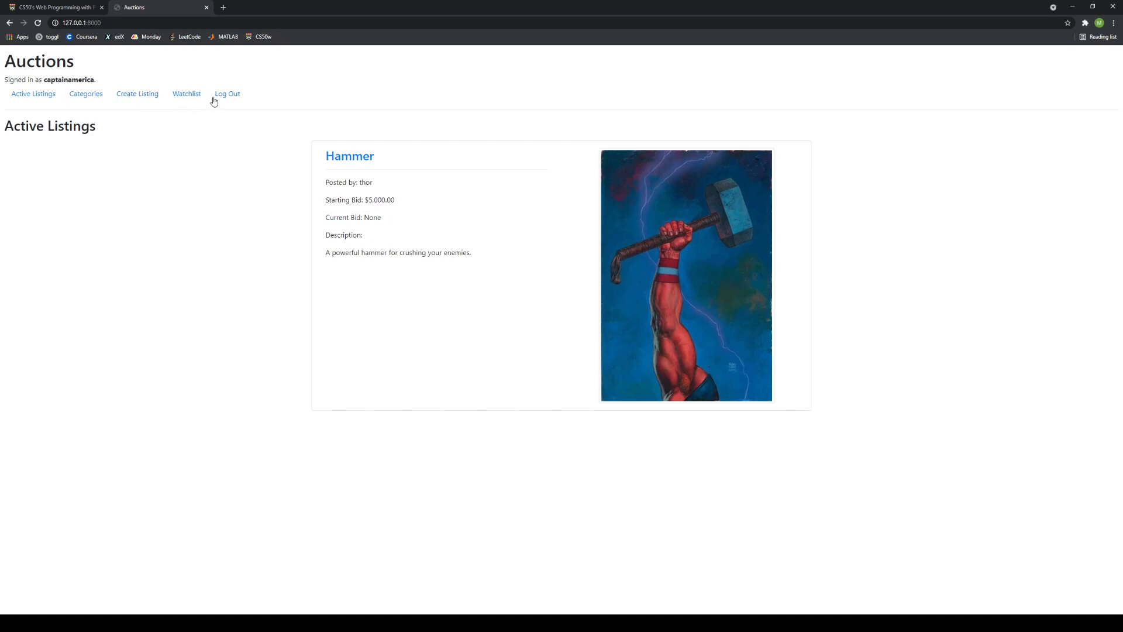
Start a new listing titled 'Shield' with the description 'A shield made of vibranium.'.
left_click(338, 163)
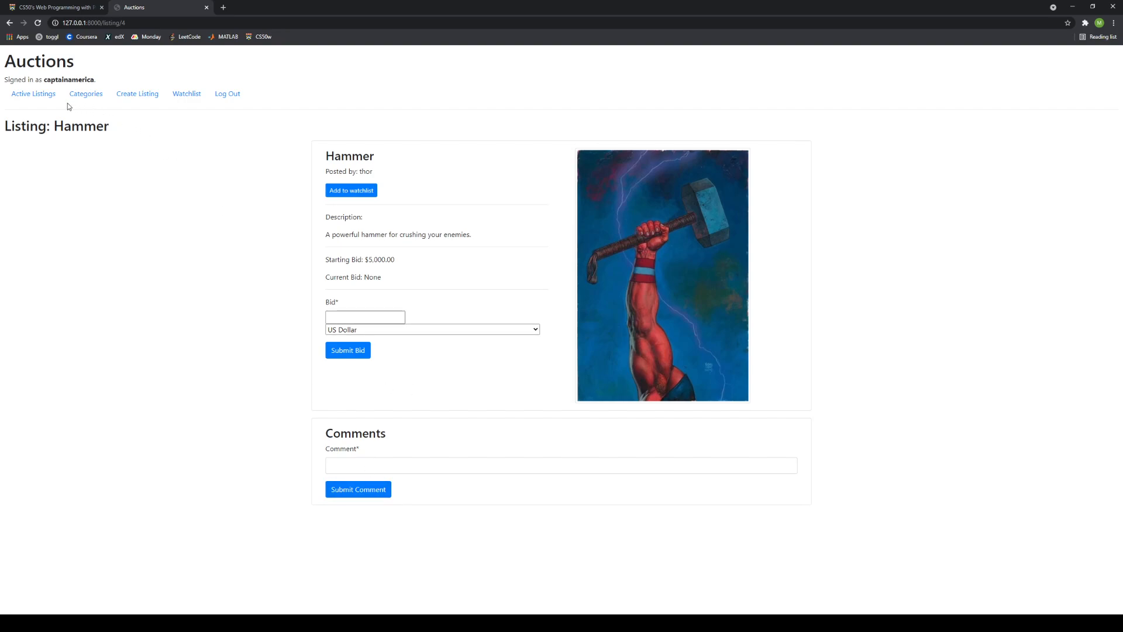
left_click(122, 96)
left_click(89, 159)
type("Shield")
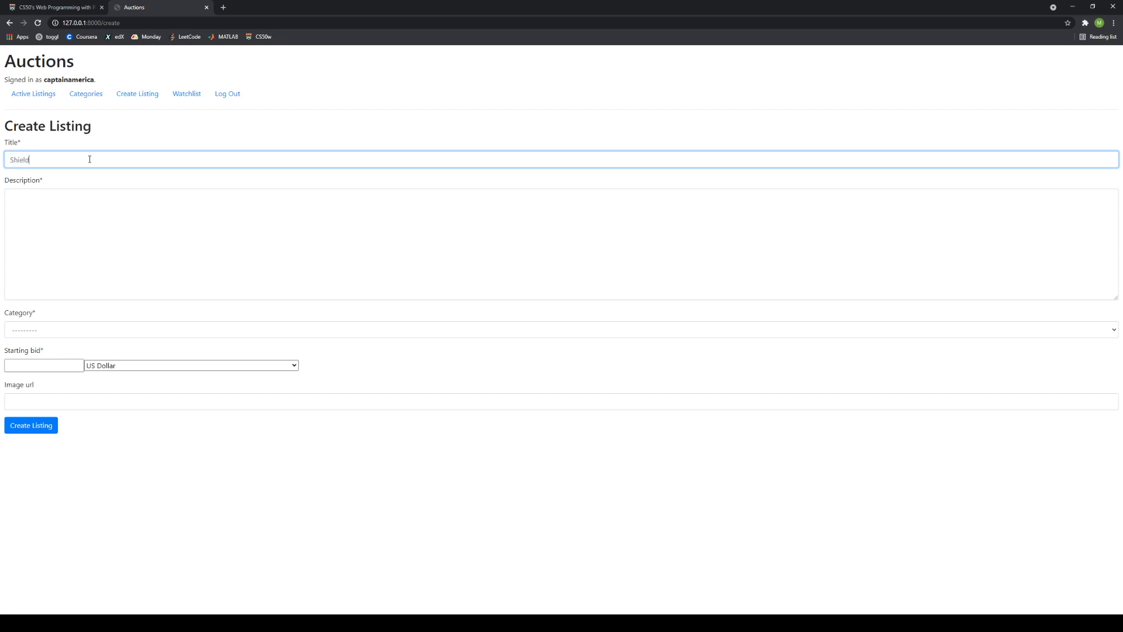
key("Tab")
type("A sh")
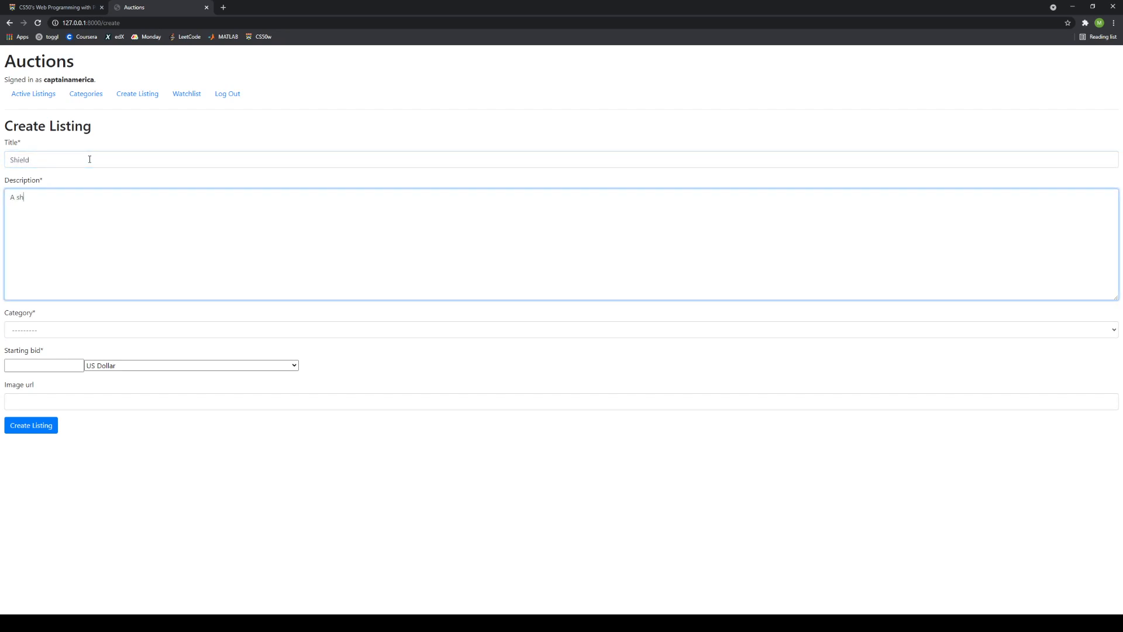
type("ield made of vibrani")
key("BackSpace")
type("nium")
key("BackSpace")
key("BackSpace")
type("um.")
Choose the Health category, set a 500 starting bid, paste the image URL, and submit.
left_click(44, 342)
left_click(47, 325)
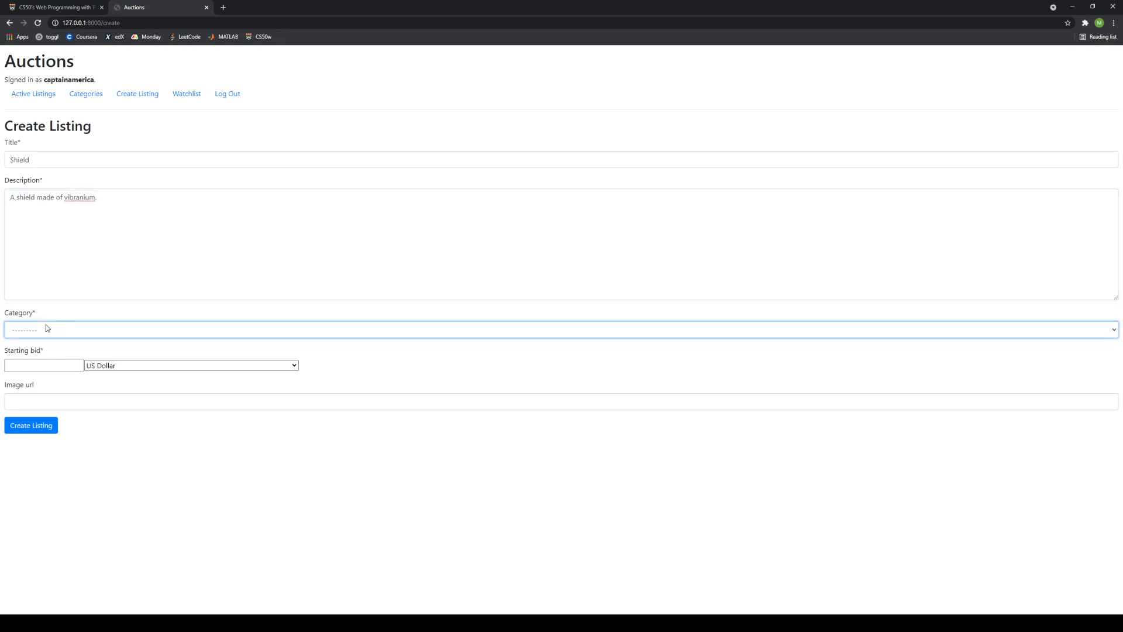
left_click(37, 390)
left_click(41, 367)
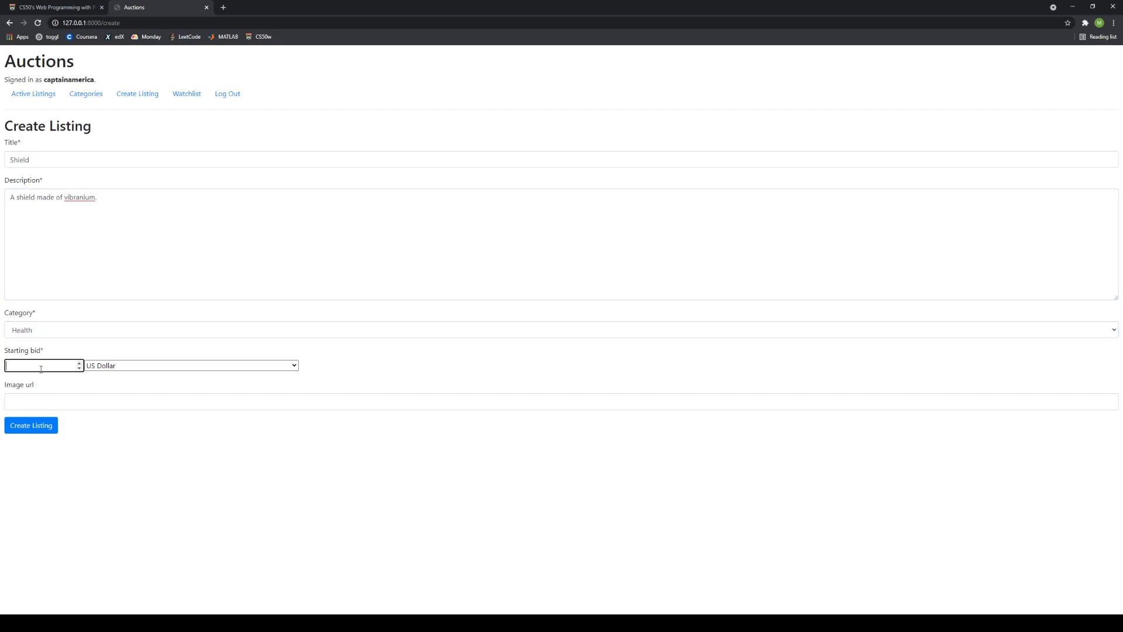
type("500")
left_click(39, 398)
type("https://static.wikia.nocookie.net/marvelcinematicuniverse/images/3/36/Captain_America_Shield.png")
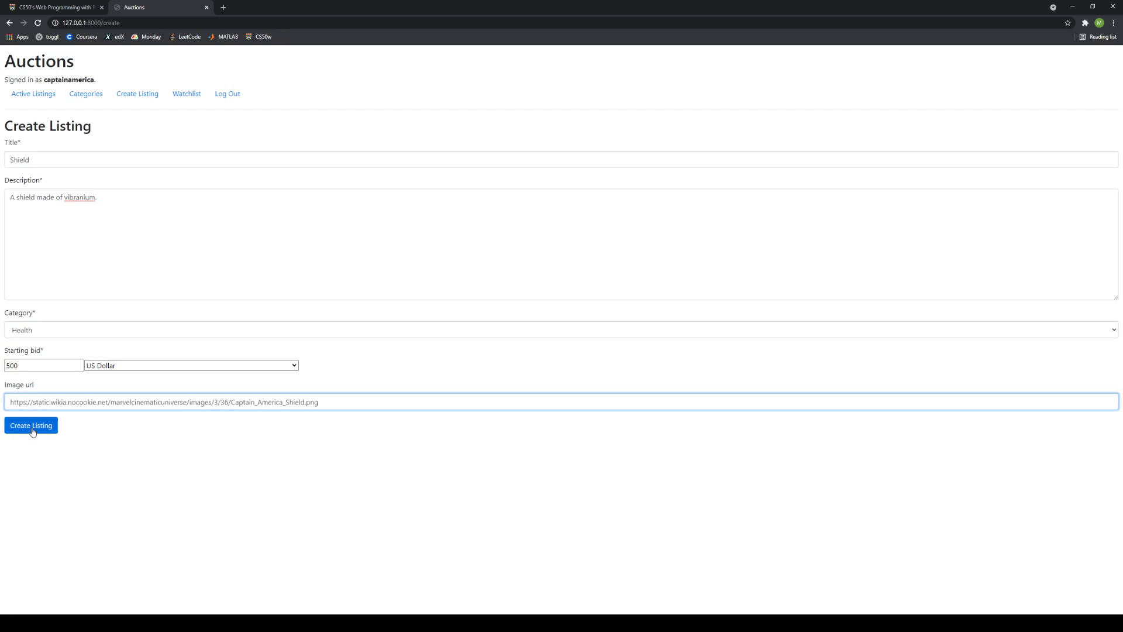
left_click(32, 427)
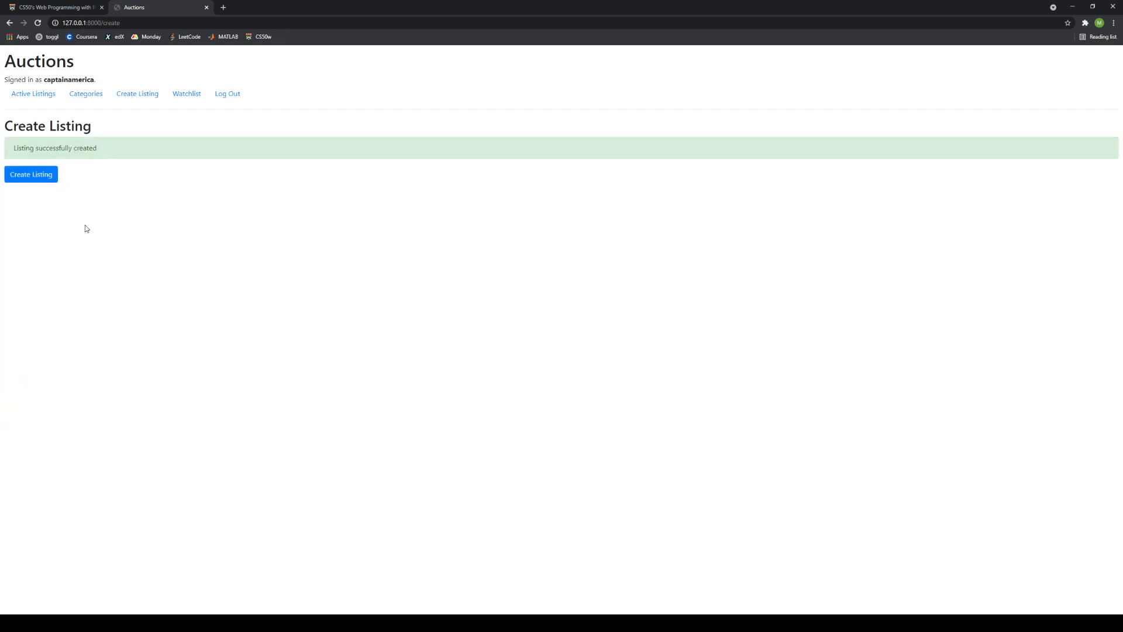
View the new Shield listing from Active Listings, then return to the listings page.
left_click(35, 95)
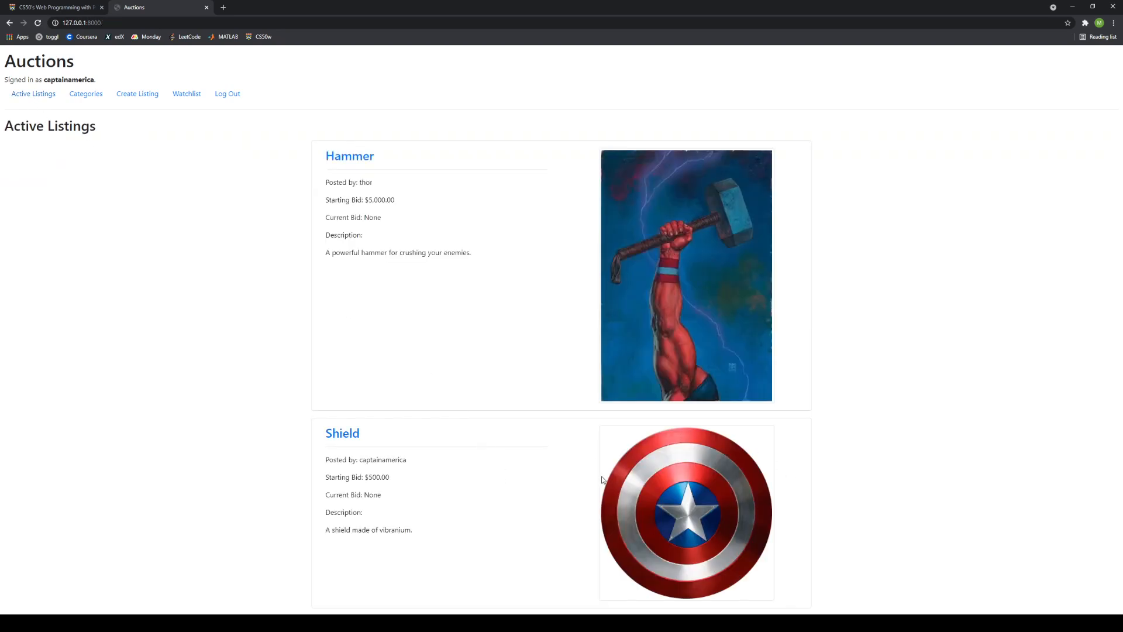
left_click(361, 438)
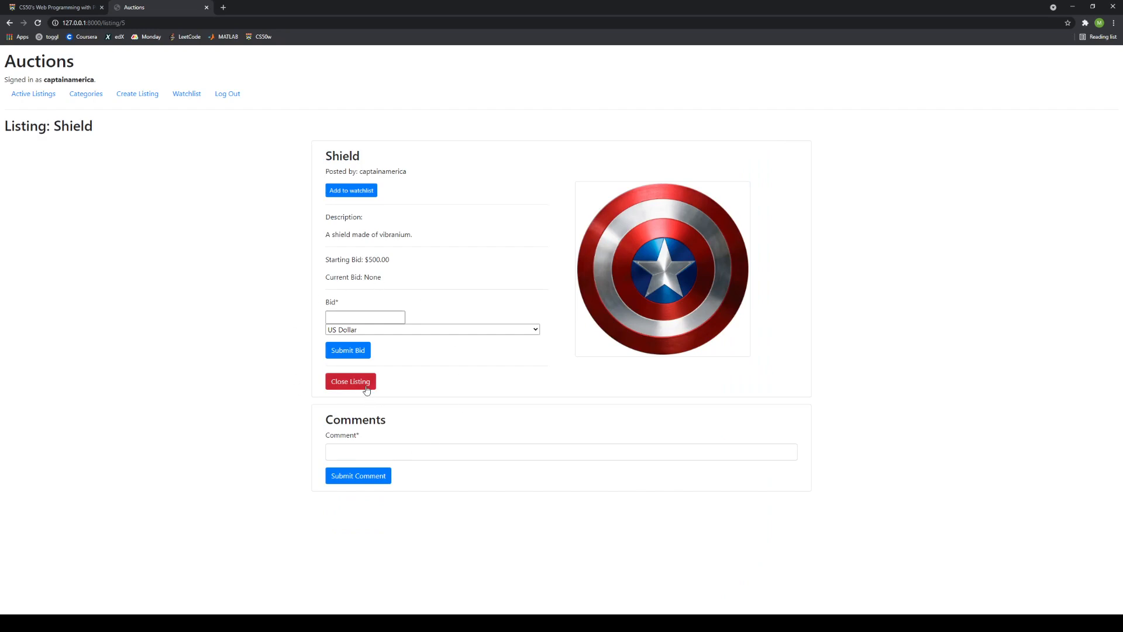
left_click(40, 101)
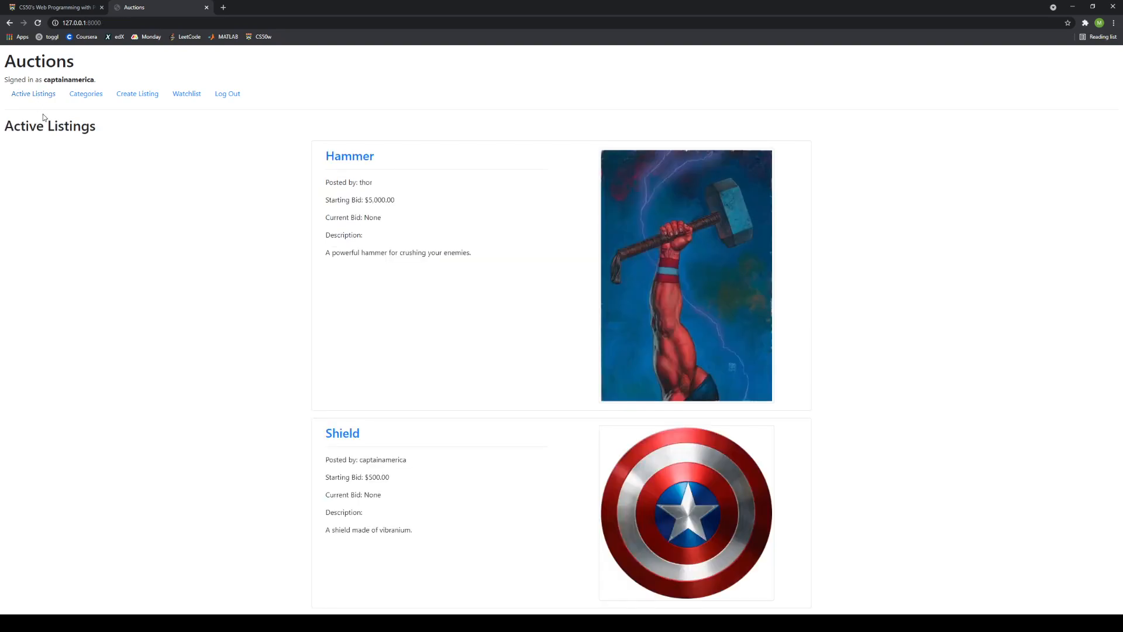
Add Hammer to the watchlist, review the Watchlist page, then reopen the Hammer listing.
left_click(352, 158)
left_click(346, 193)
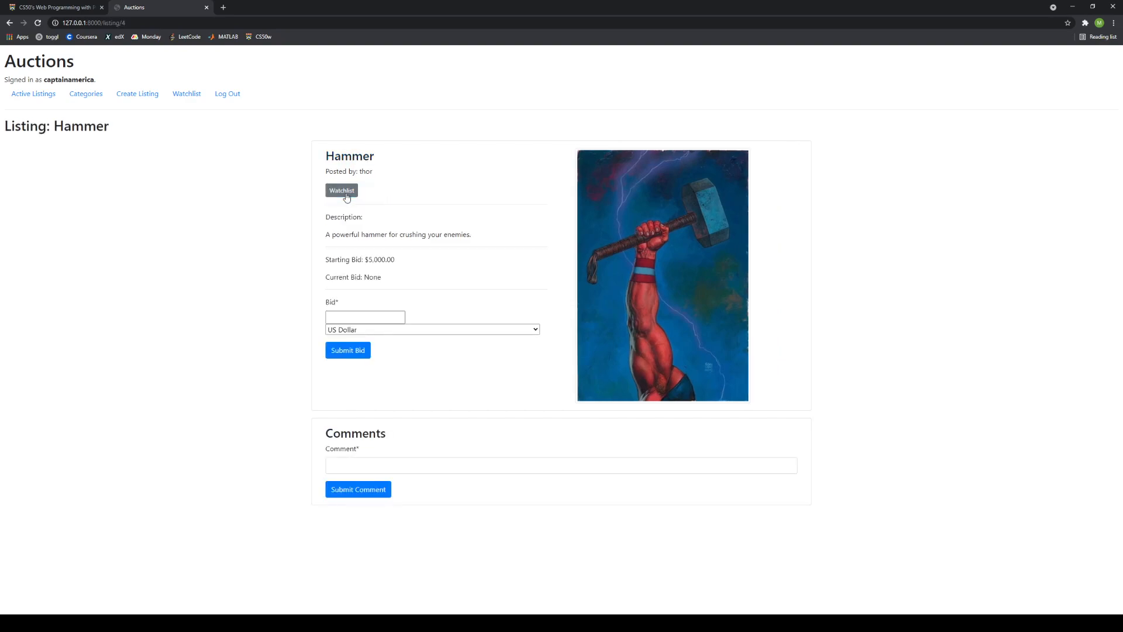
left_click(190, 95)
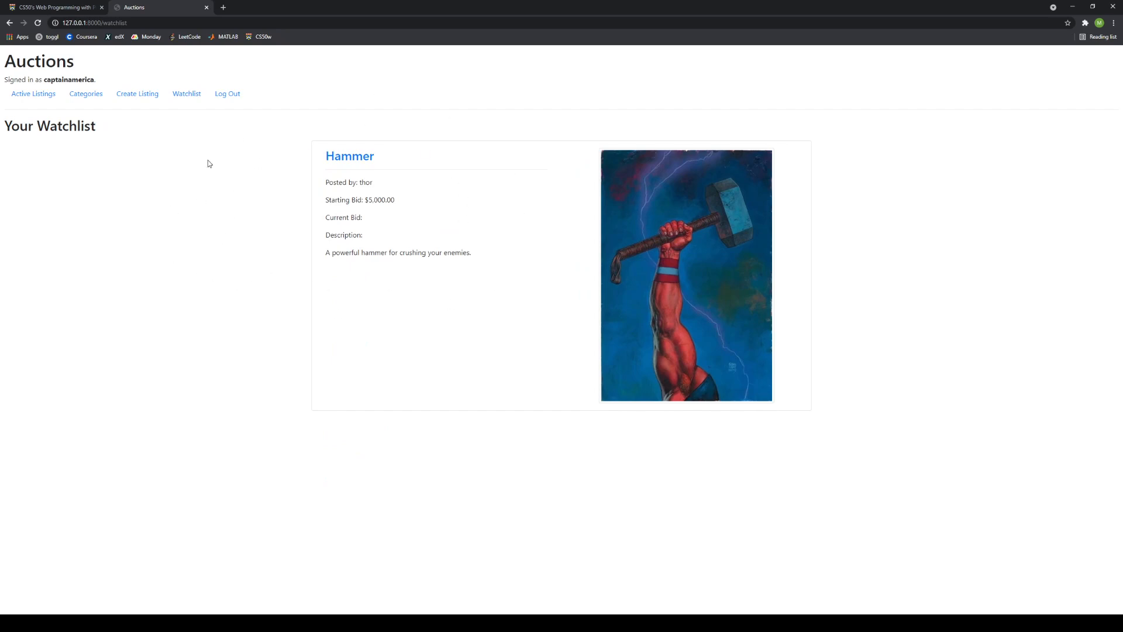
left_click(29, 95)
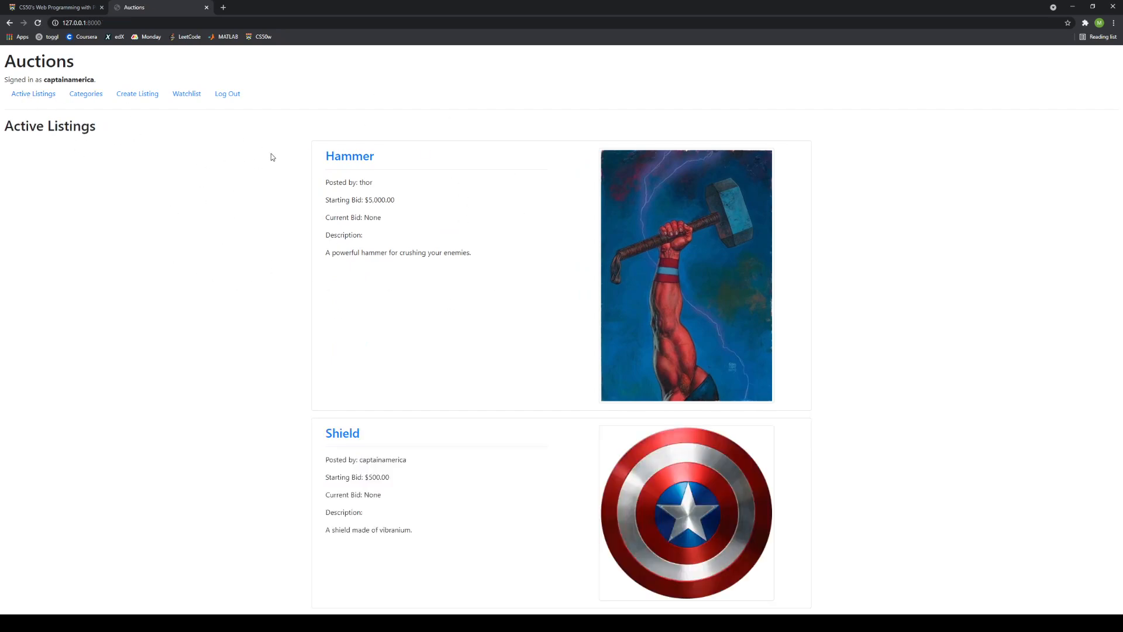
left_click(364, 163)
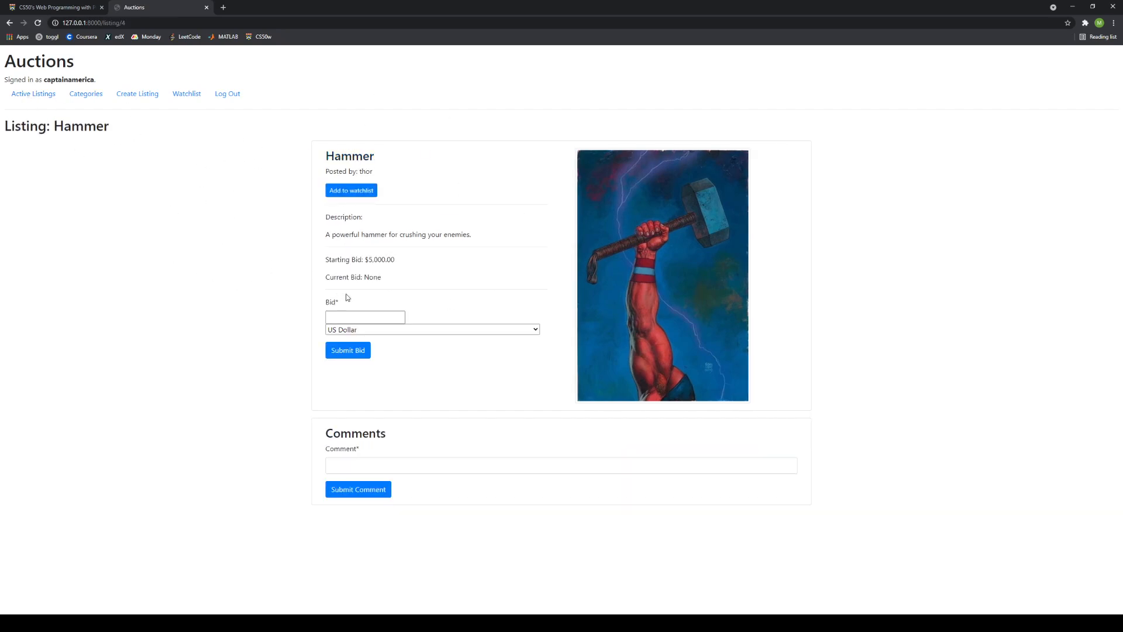
left_click(187, 98)
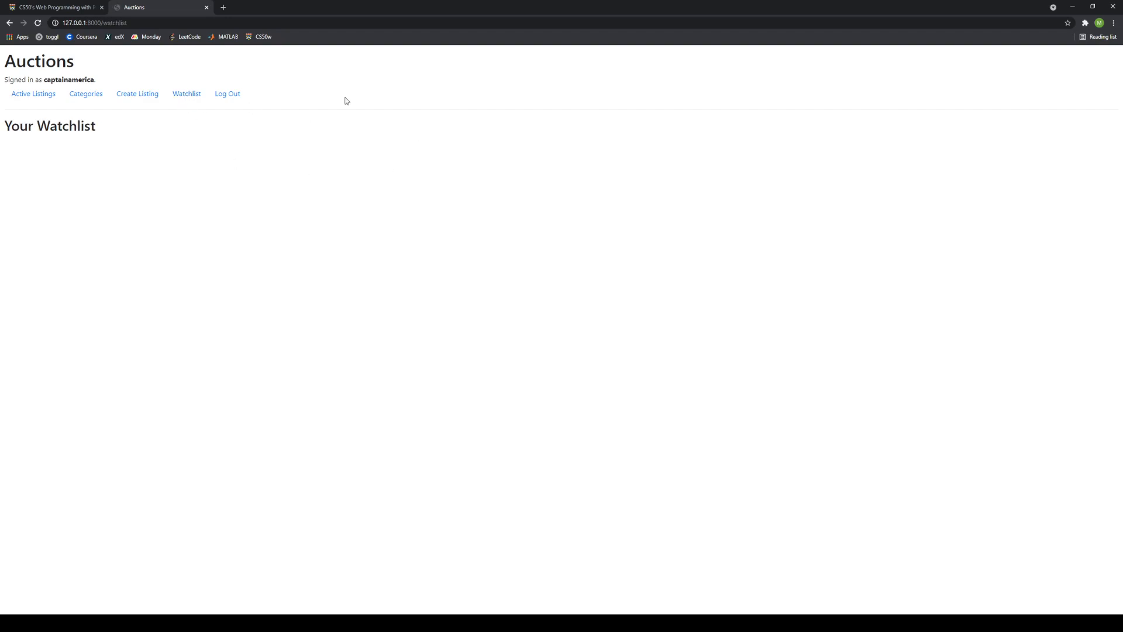
left_click(35, 96)
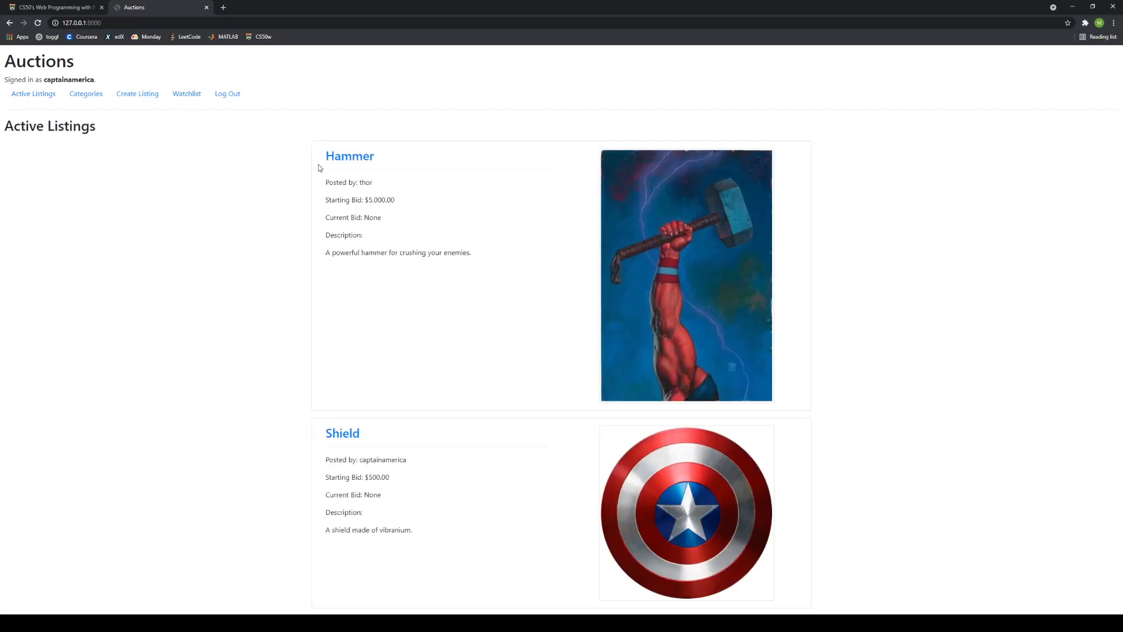
left_click(352, 158)
Bid 4000, then 6000, on Hammer so its current bid reads $6,000.00.
left_click(363, 318)
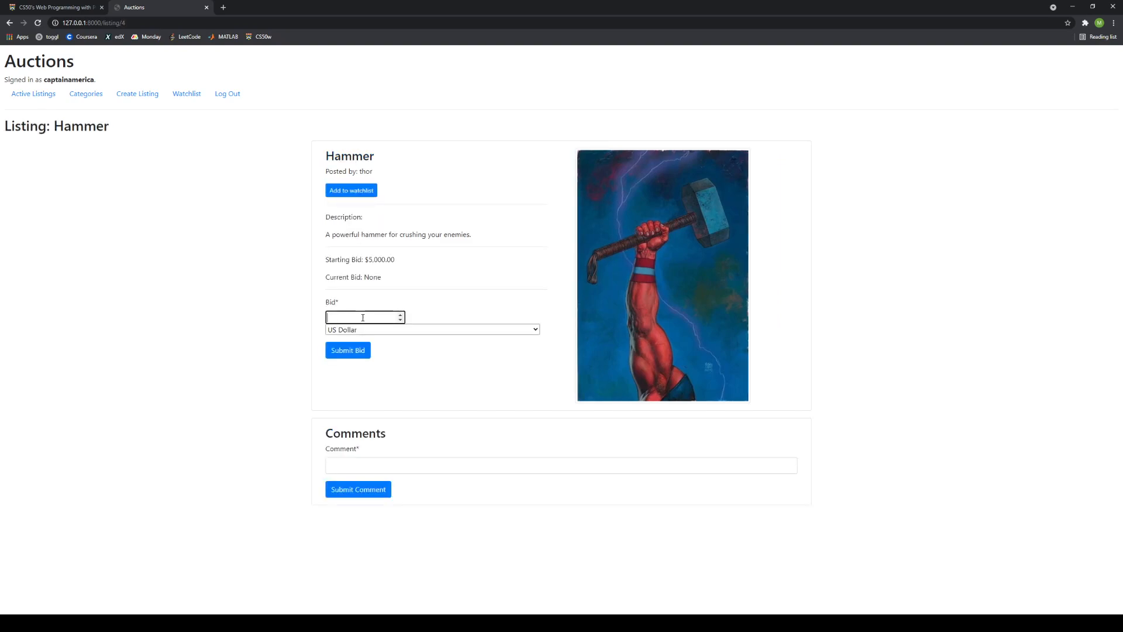
type("4000")
left_click(348, 350)
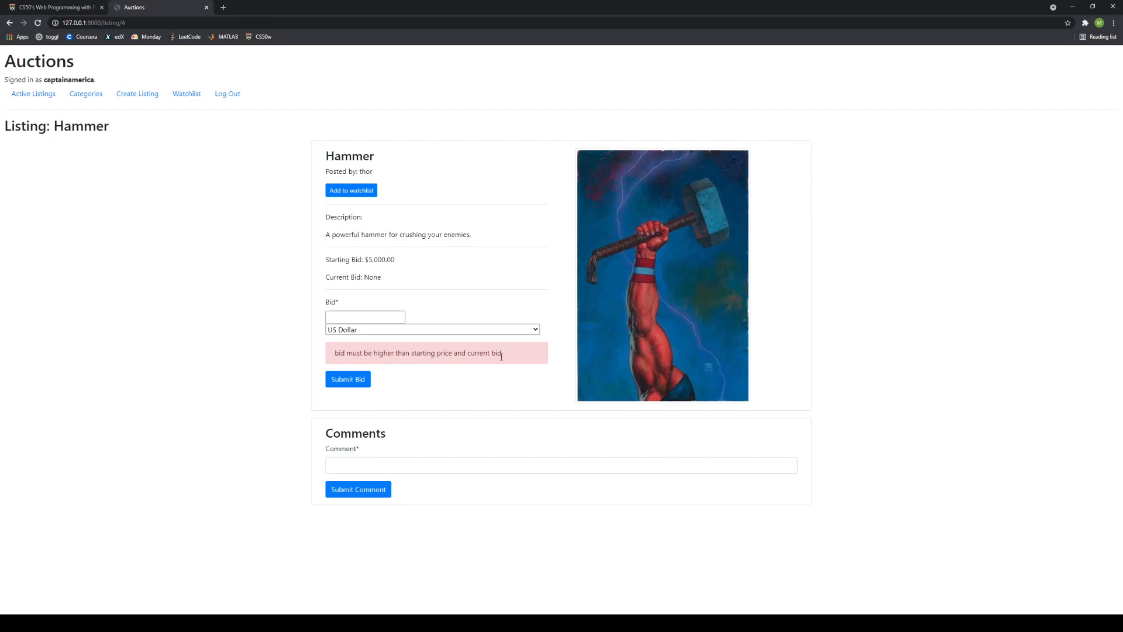
left_click(353, 319)
type("6000")
left_click(347, 381)
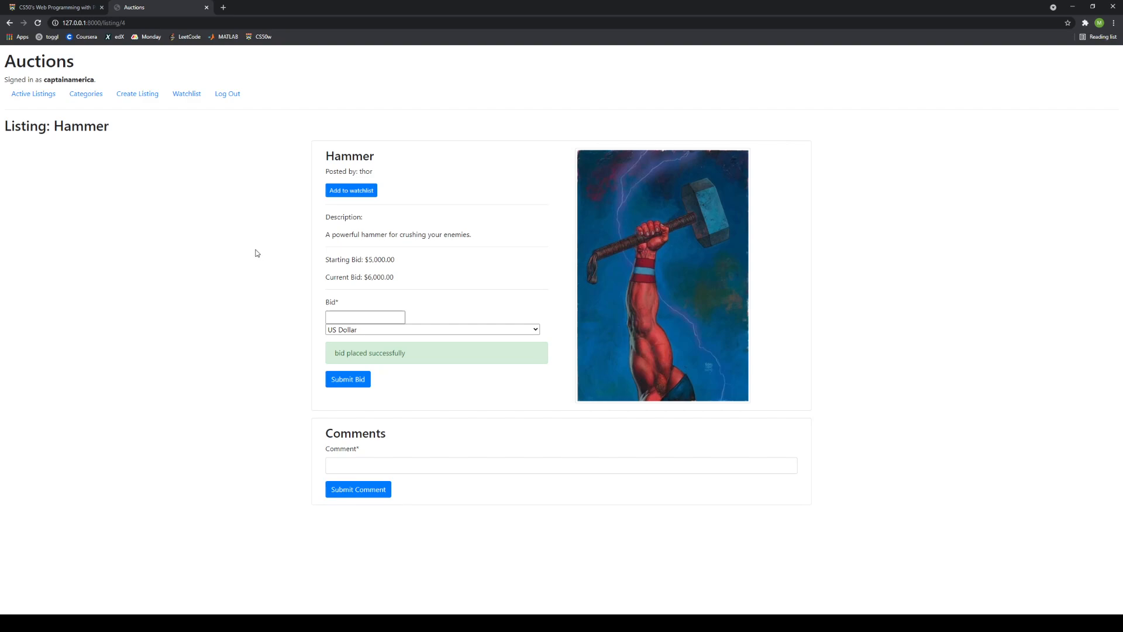
Log out and sign back in with the Hammer seller's username.
left_click(236, 95)
left_click(126, 95)
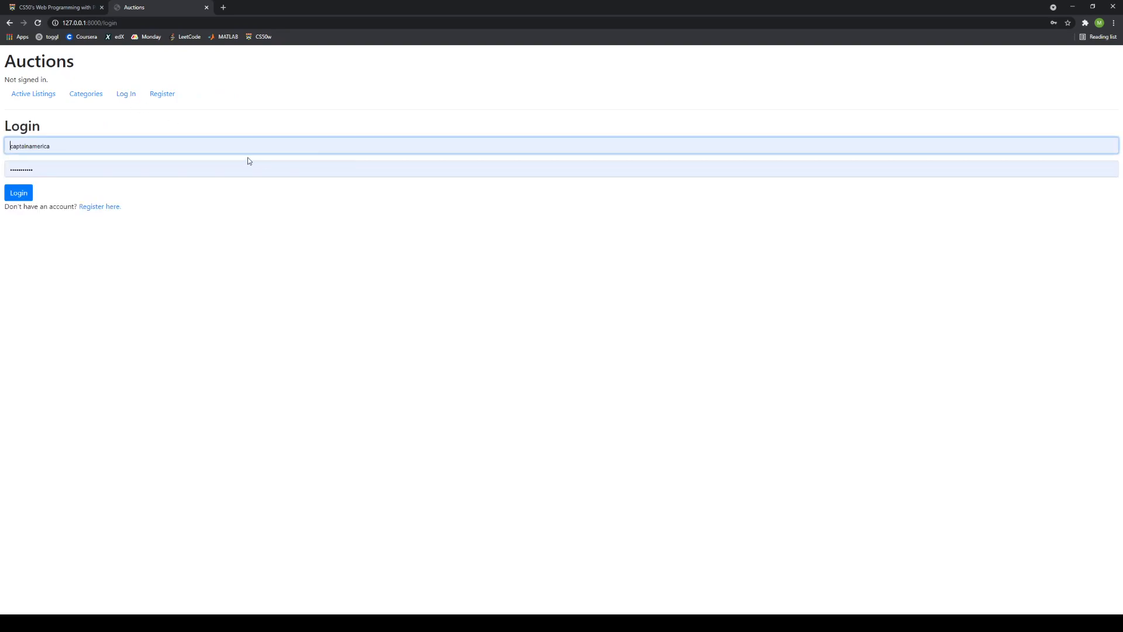
double_click(172, 148)
type("thor")
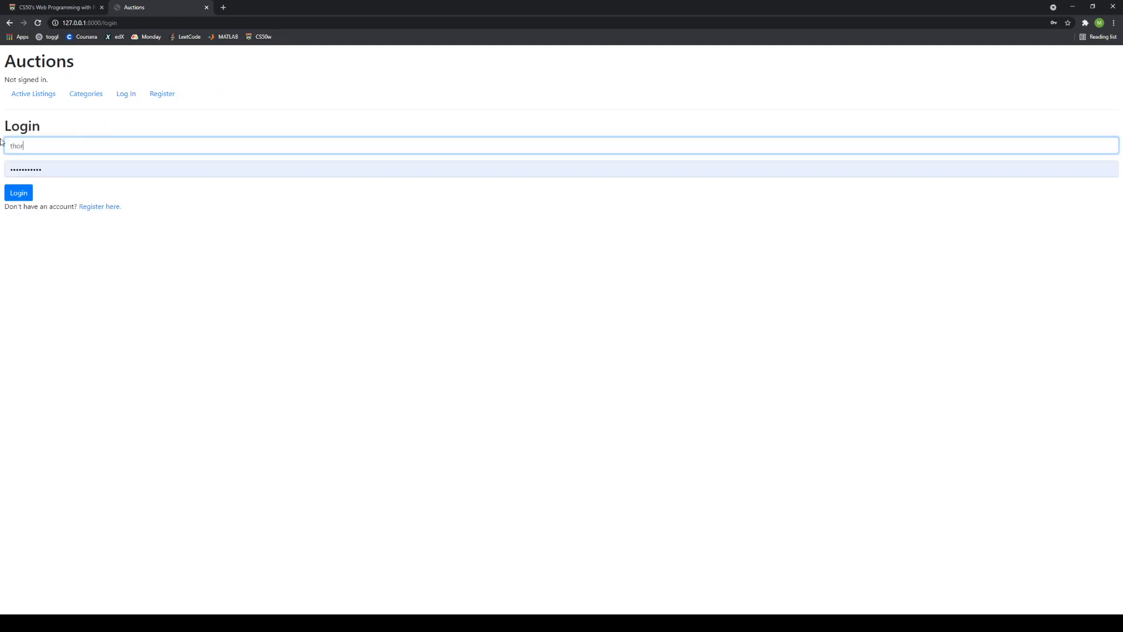
left_click(21, 193)
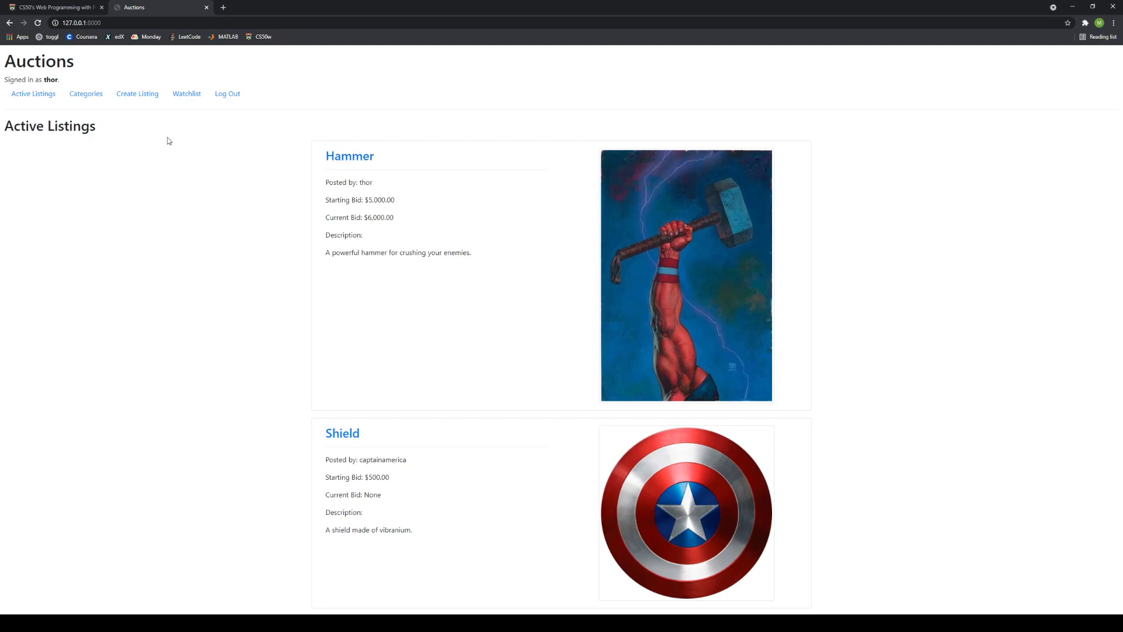
Close the Hammer auction and confirm only Shield remains in Active Listings.
left_click(339, 156)
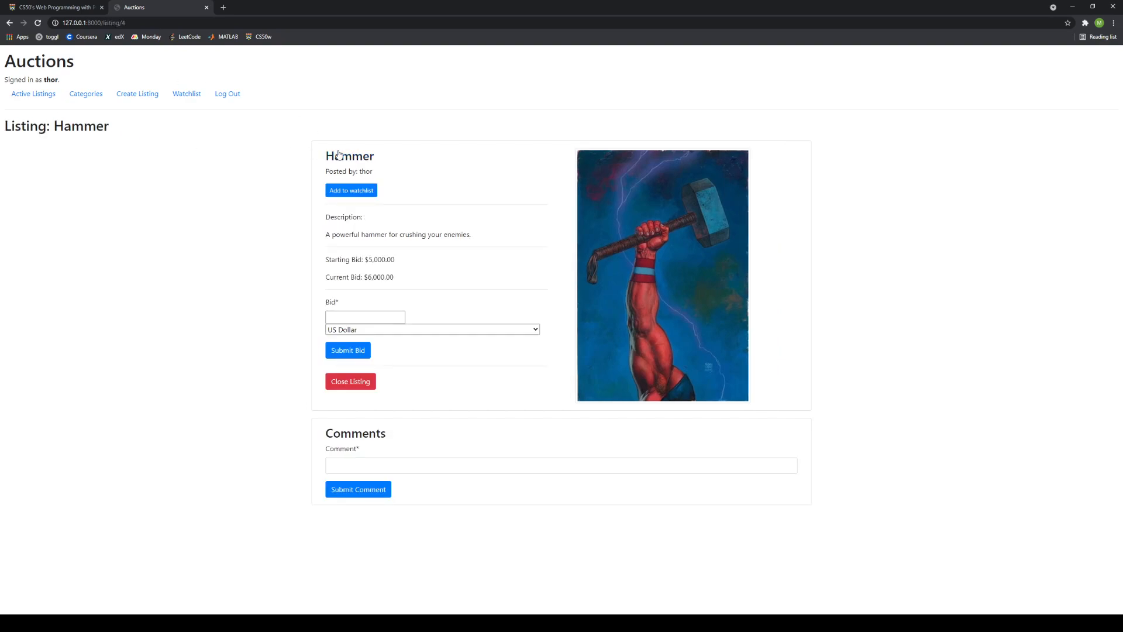
left_click(350, 388)
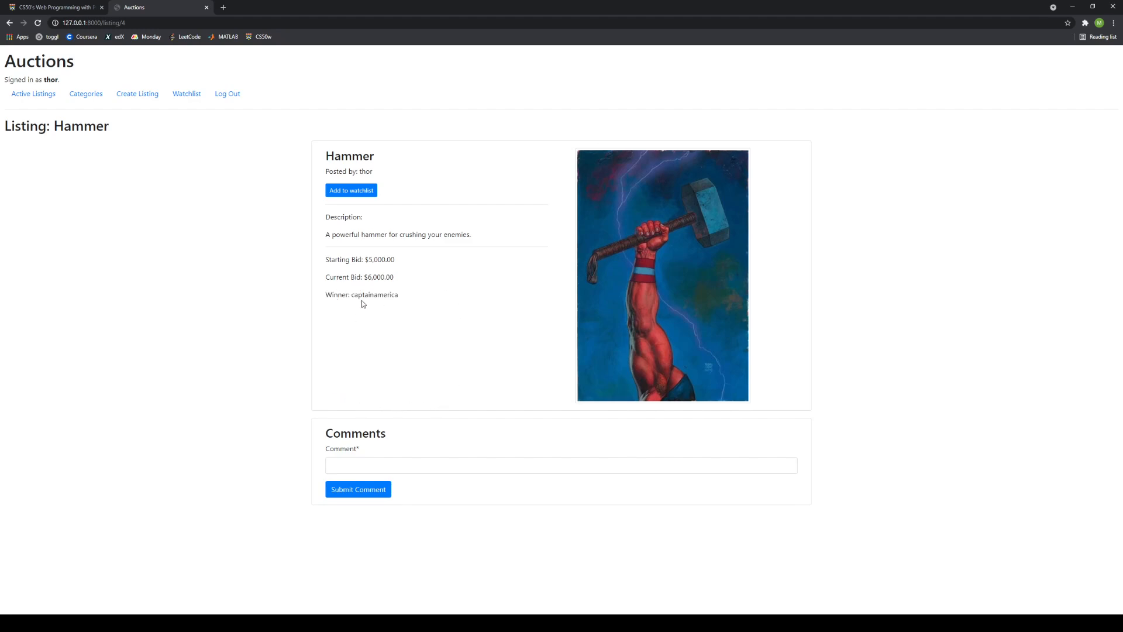
left_click(49, 96)
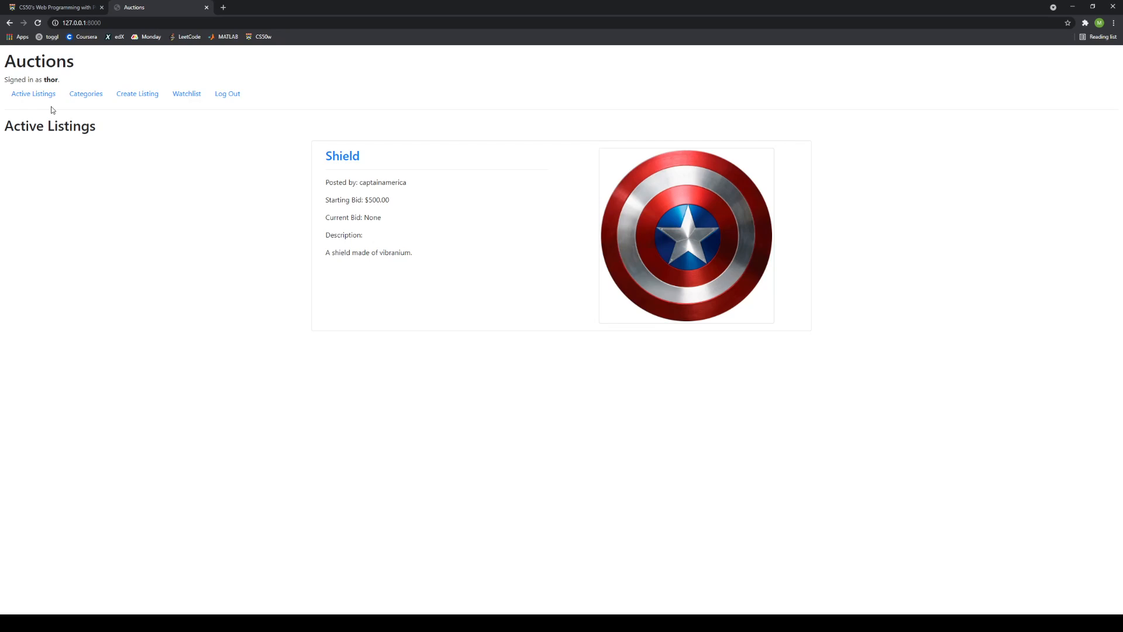
Post the comment 'Sweet shield, bro' on the Shield listing.
left_click(357, 157)
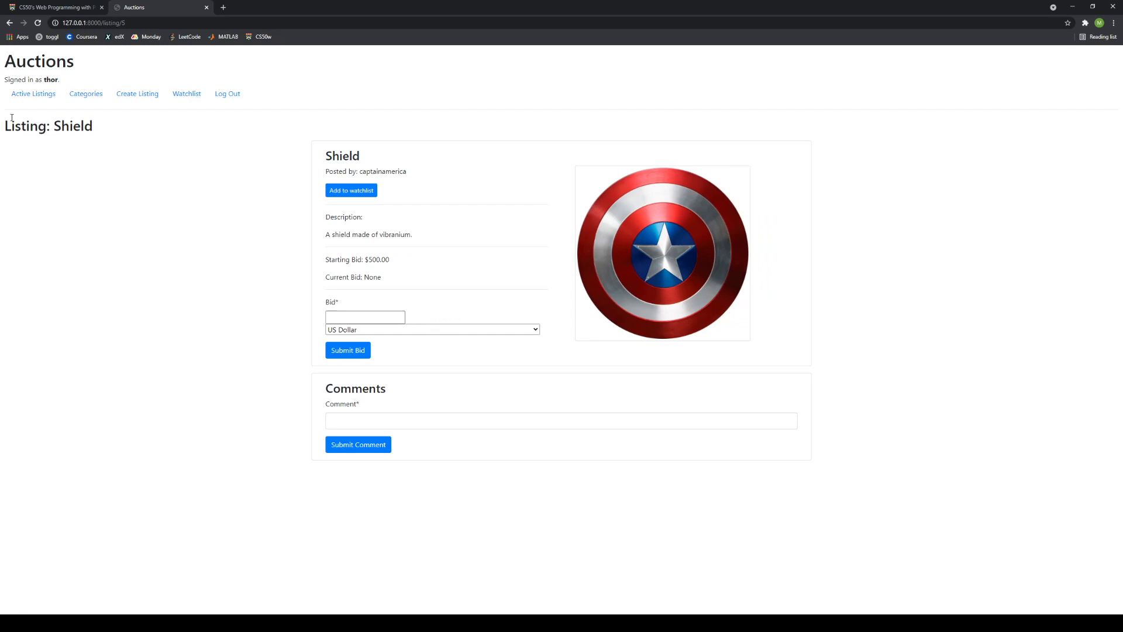
left_click(341, 417)
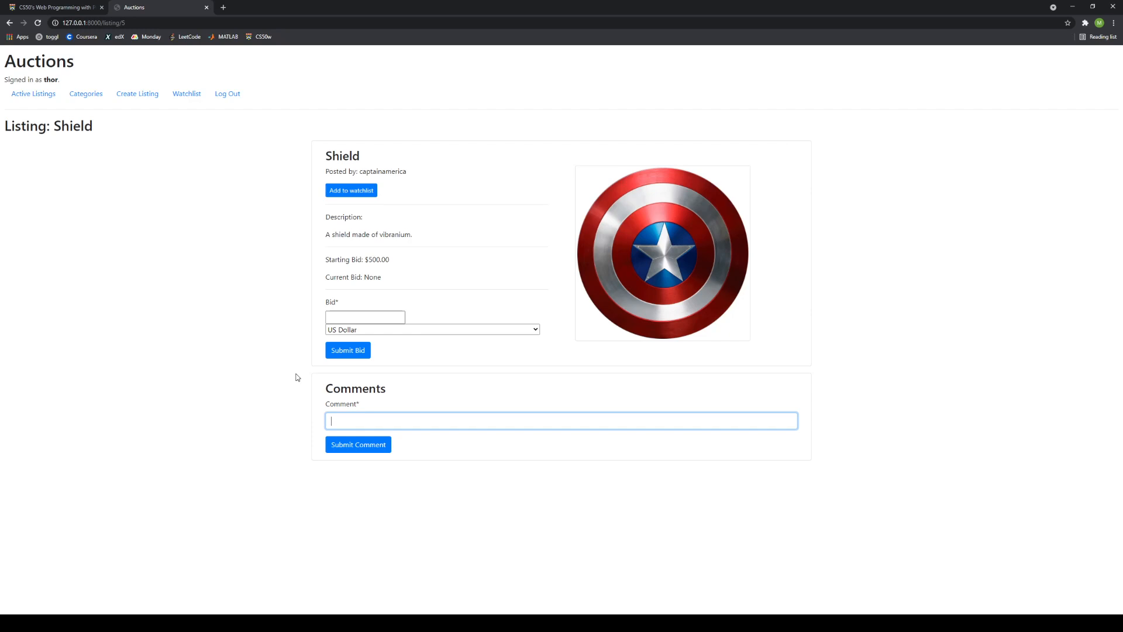
type("weet shield, bro")
key("Return")
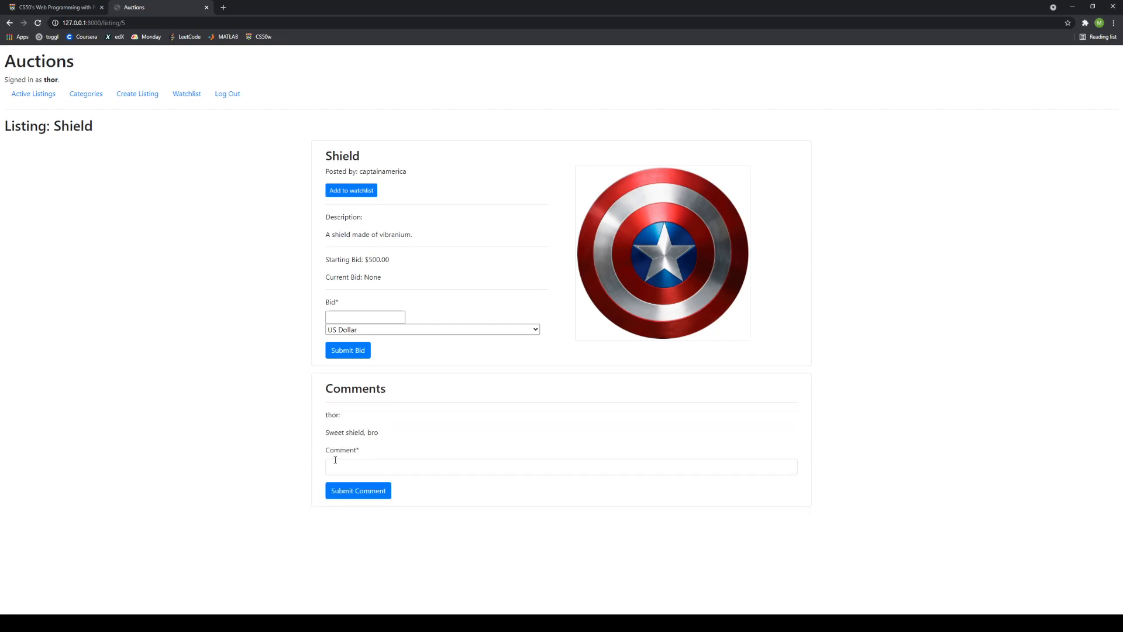
Add a second comment 'no really I mean it', then view the watchlist.
left_click(335, 462)
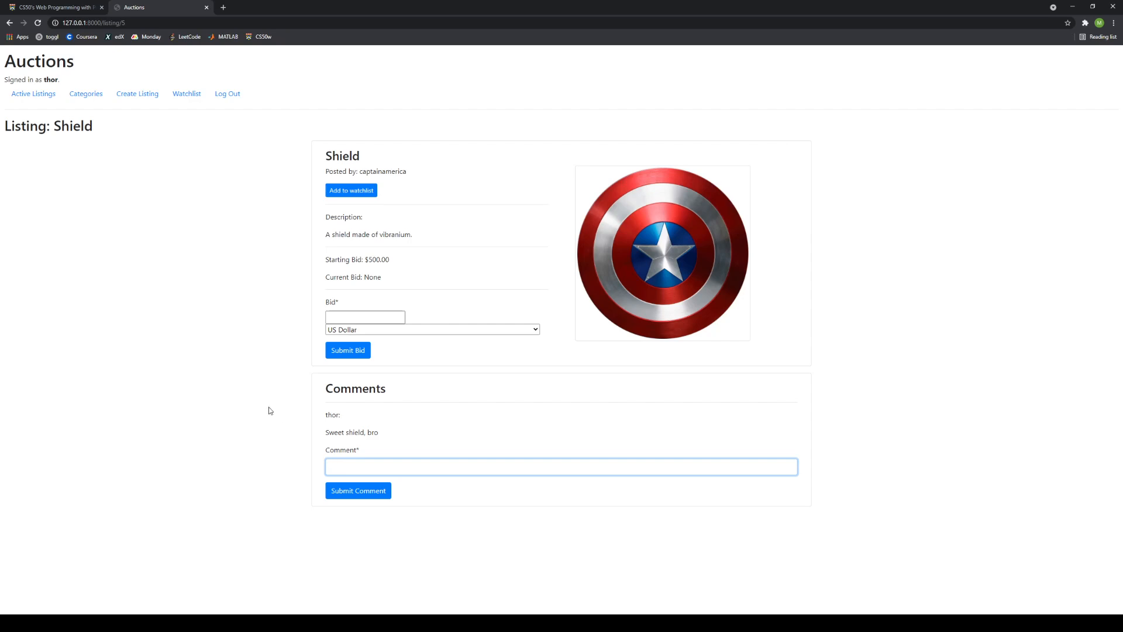
type("no really I mean it")
left_click(353, 490)
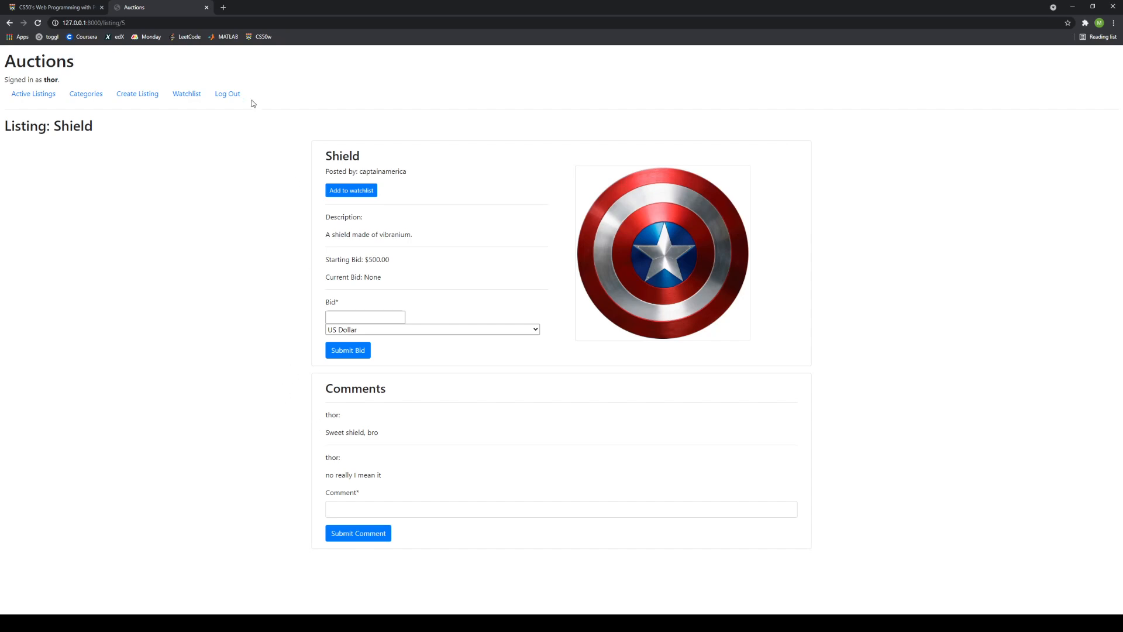
left_click(187, 95)
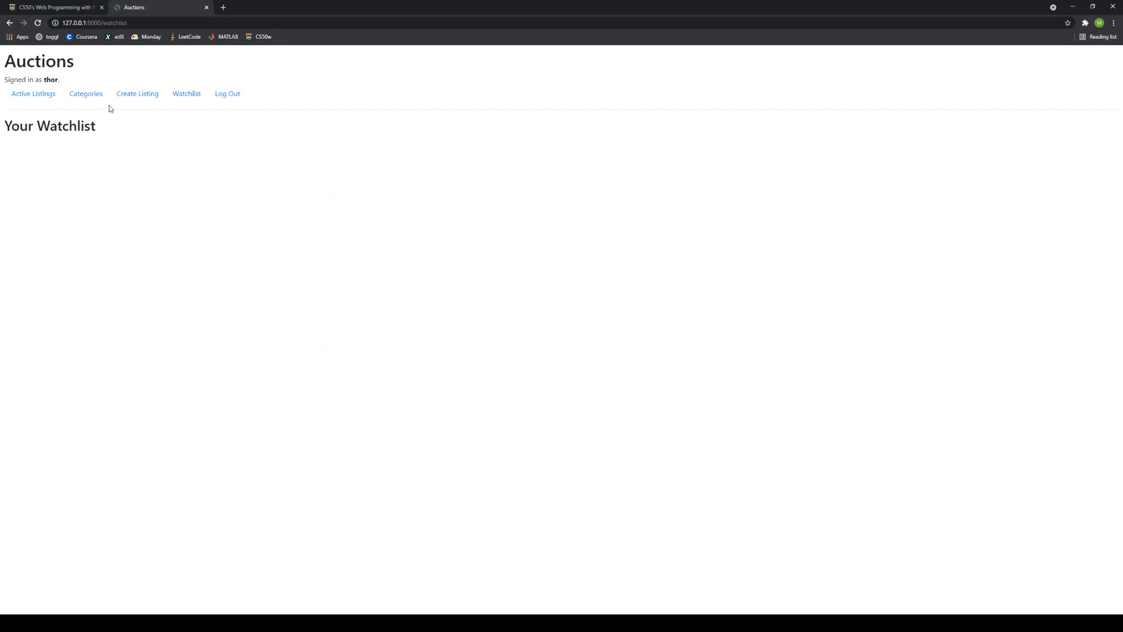
Add Shield to the watchlist, confirm it on the Watchlist page, and reopen Shield.
left_click(42, 94)
left_click(338, 159)
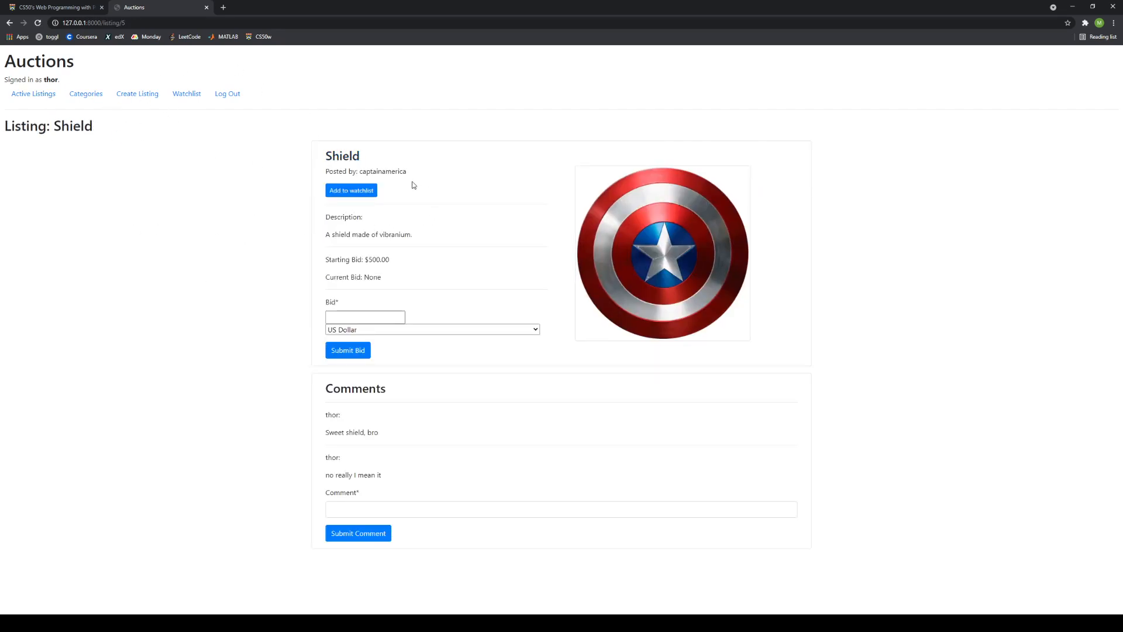
left_click(368, 187)
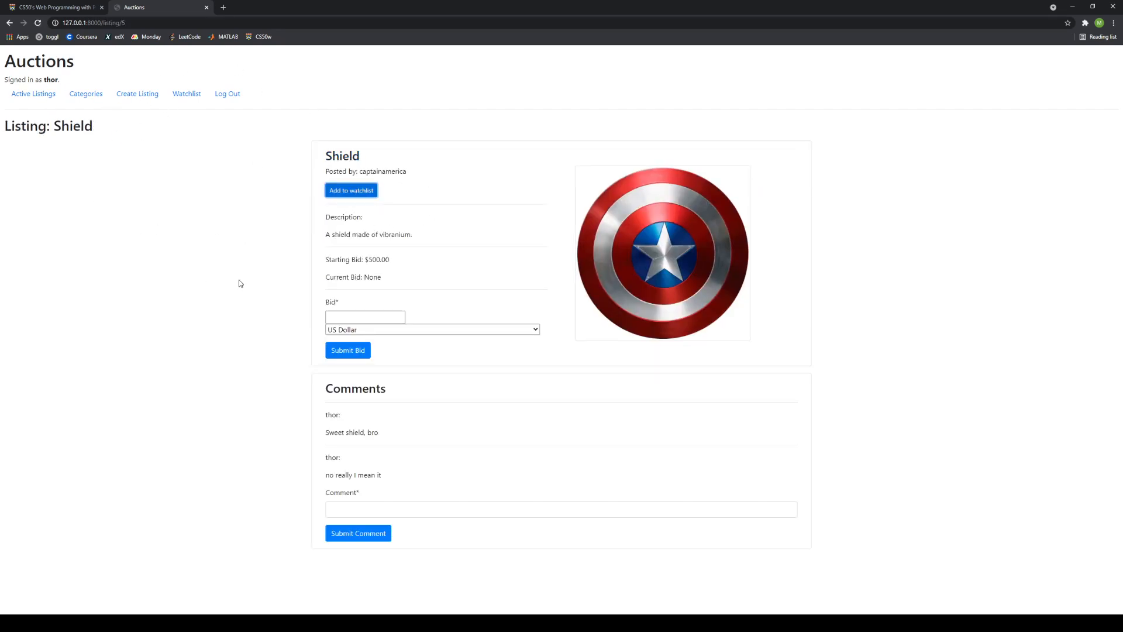
left_click(187, 96)
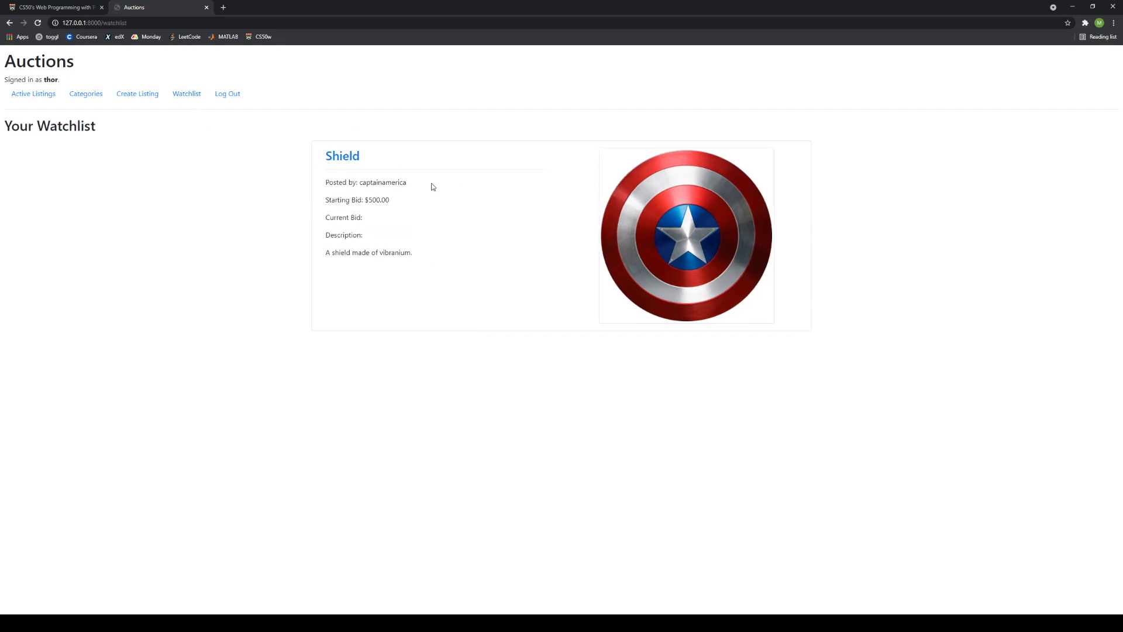
left_click(350, 157)
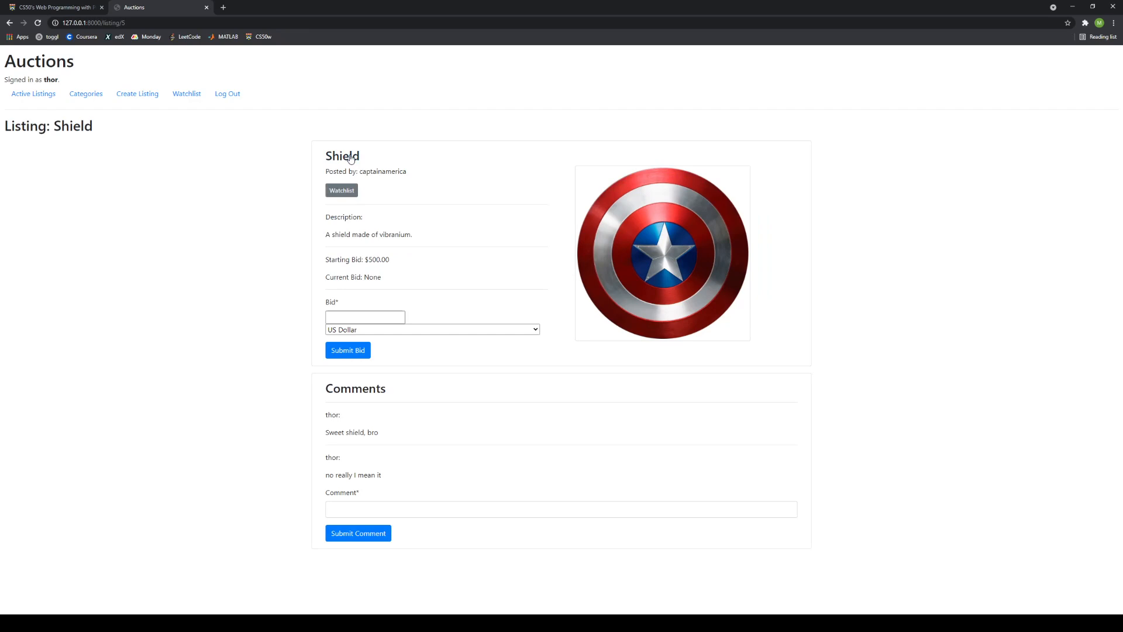
Check the empty Outdoors category, then bring up the Health category listing the Shield item.
left_click(86, 100)
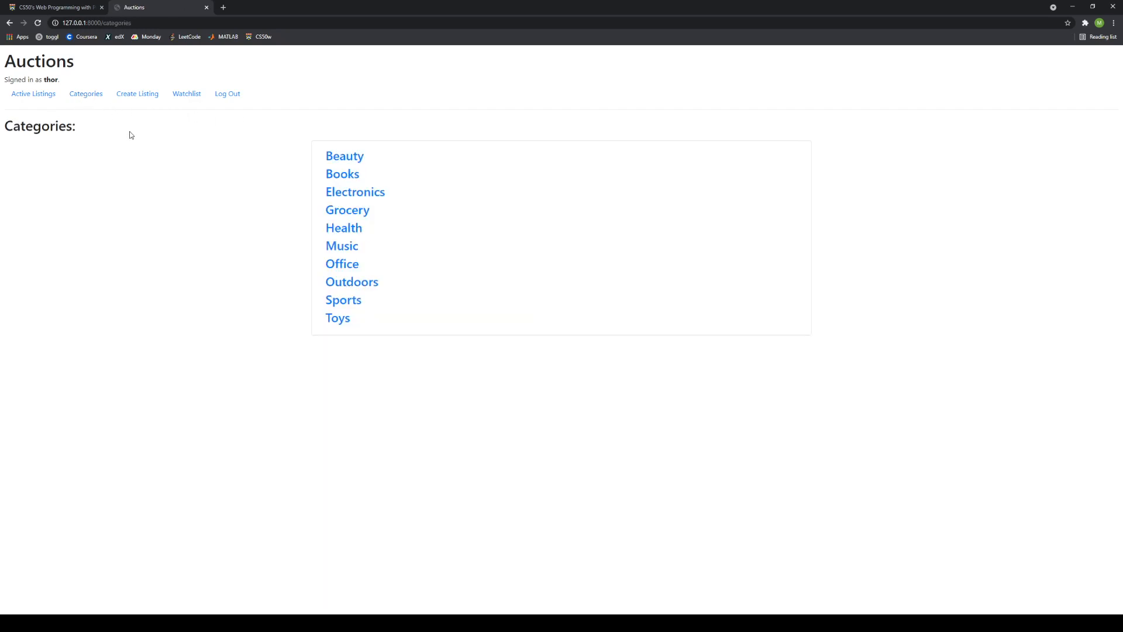
left_click(374, 285)
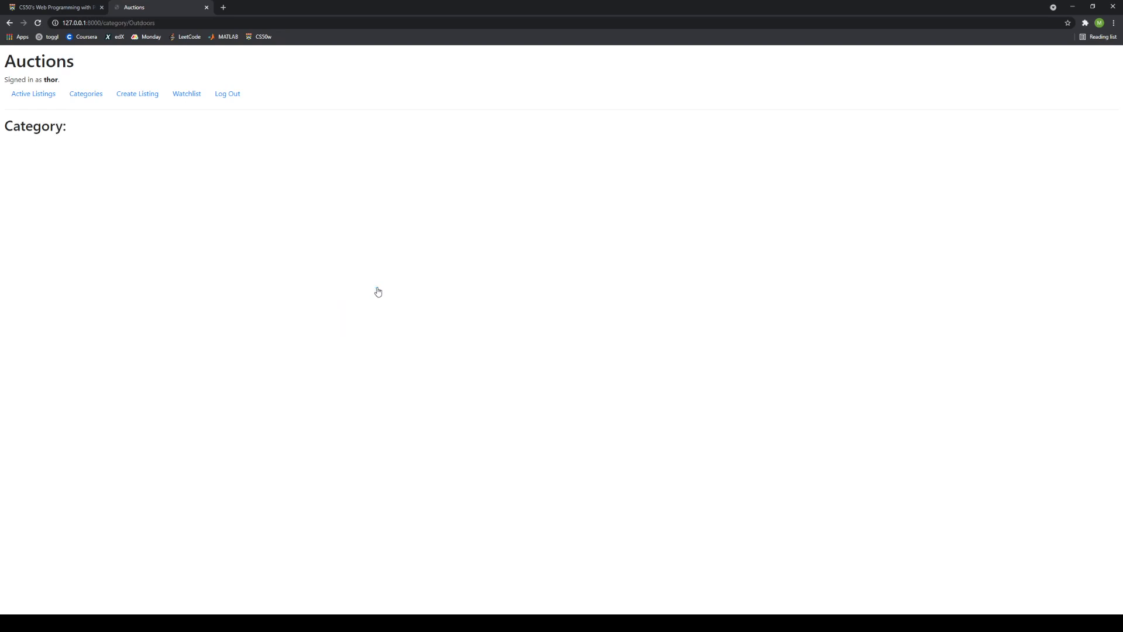
left_click(84, 95)
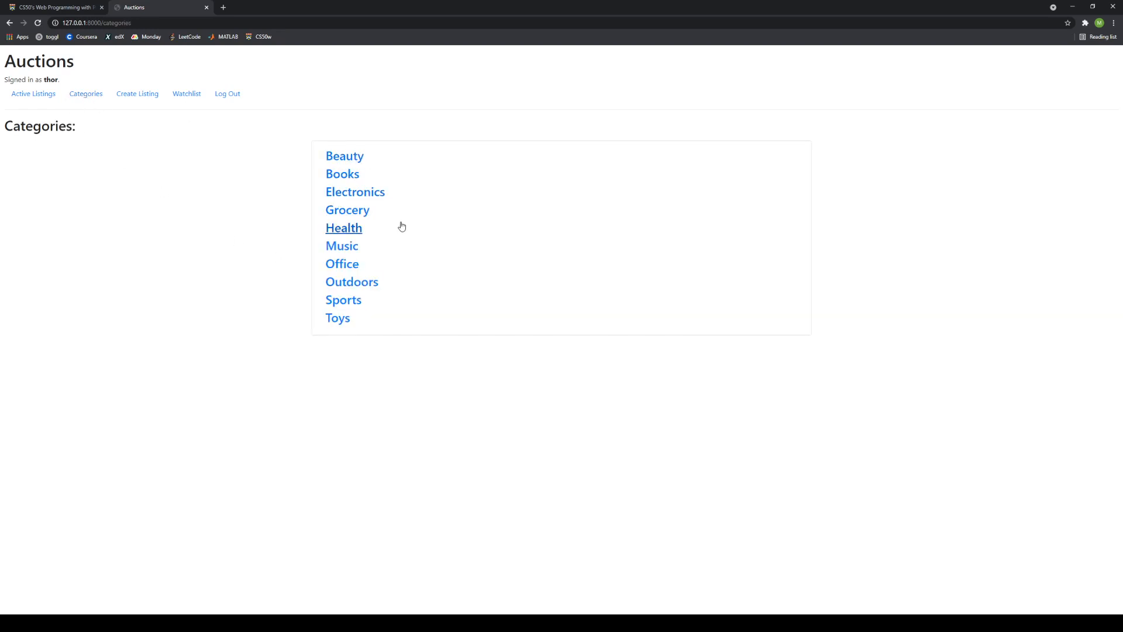
left_click(360, 232)
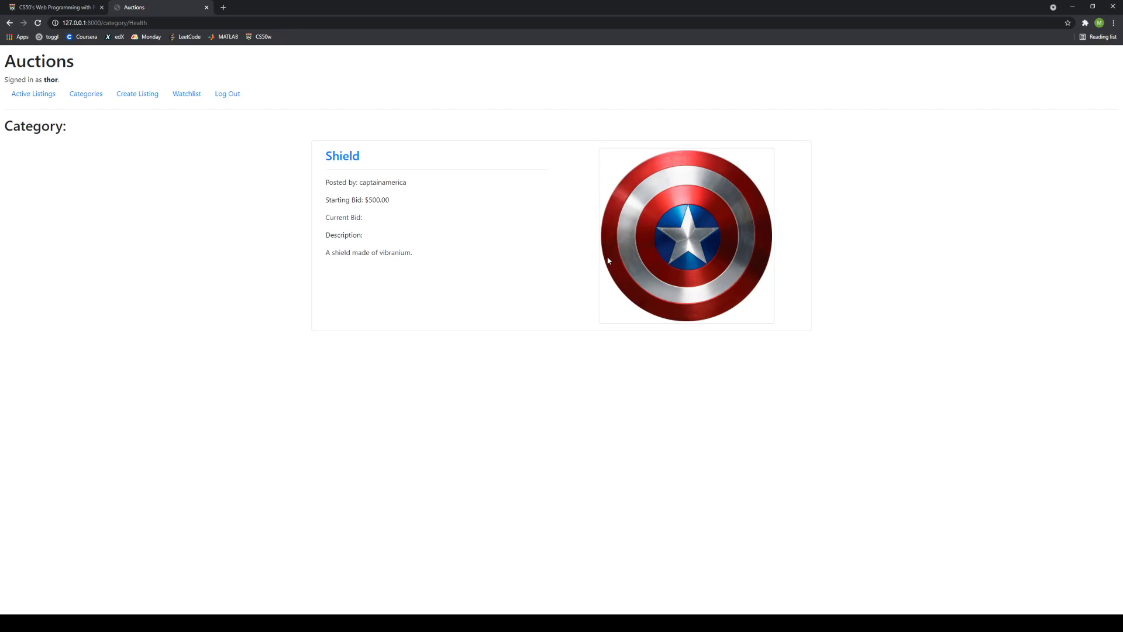
Load the /admin address and log in with the admin account's username.
left_click_drag(148, 23, 105, 27)
key("Return")
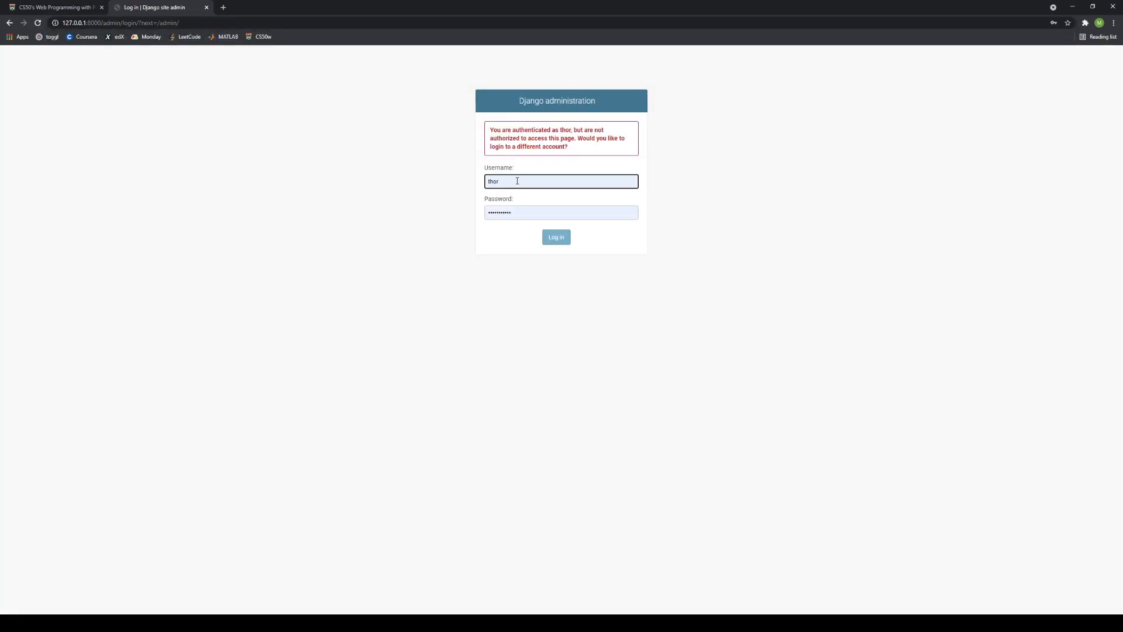
left_click(550, 240)
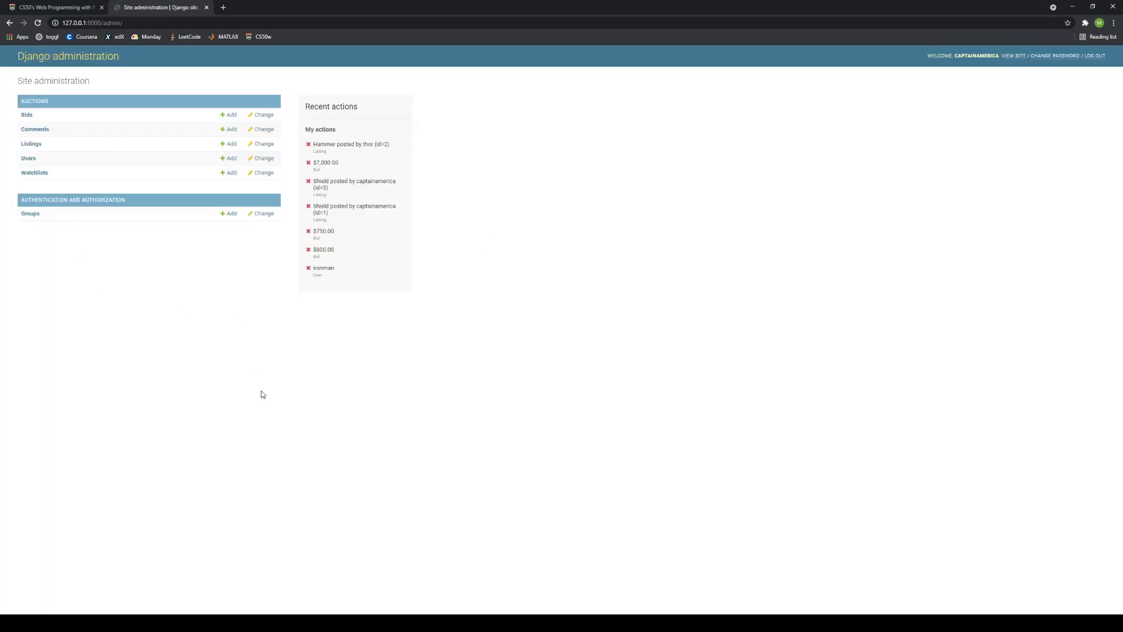
left_click(320, 623)
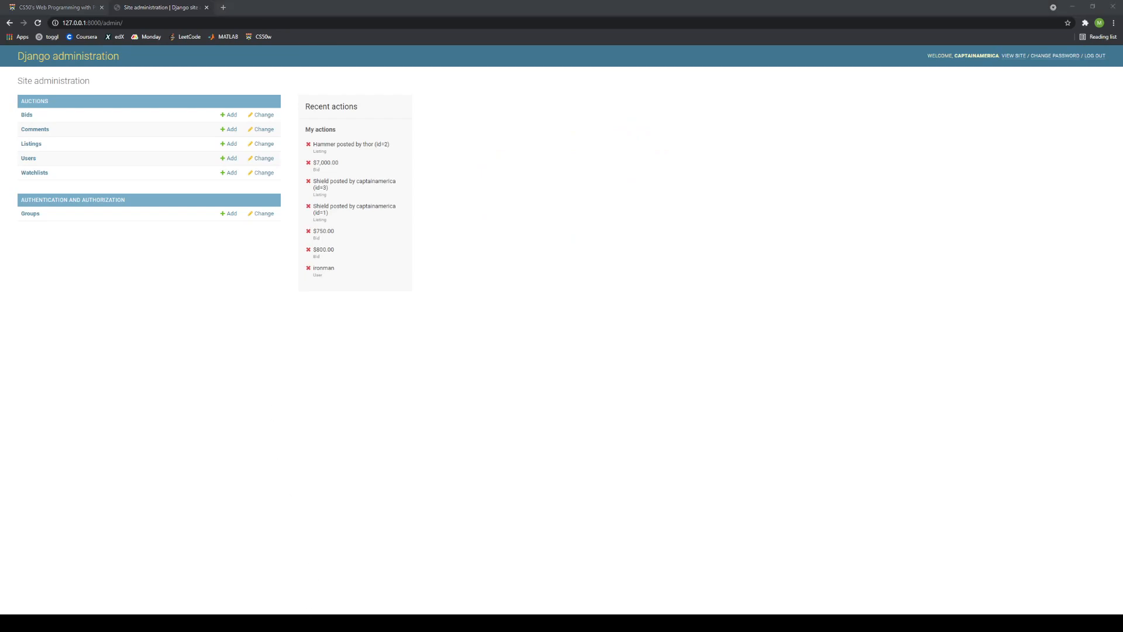